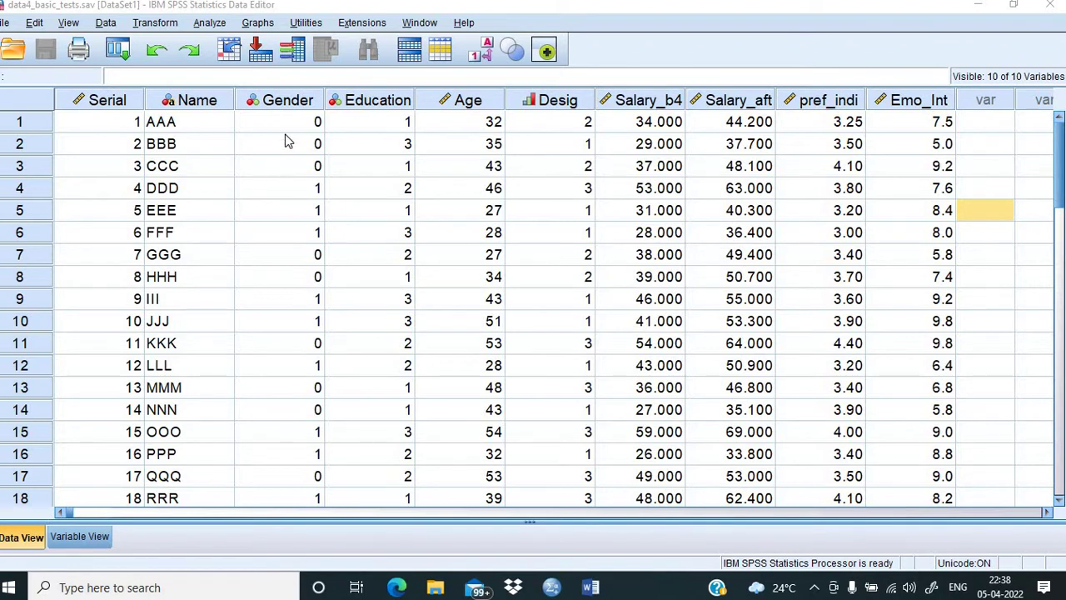
Show value labels instead of codes in the data sheet and review the columns from Education through Emo_Int.
left_click(480, 51)
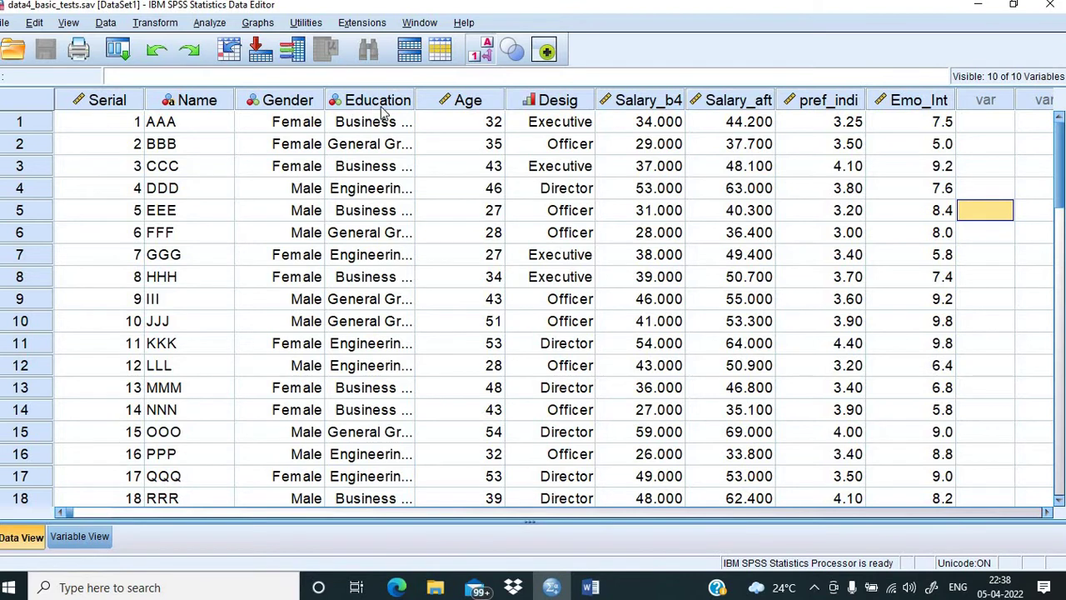
mouse_move(395, 102)
mouse_move(457, 112)
mouse_move(560, 110)
left_click(731, 103)
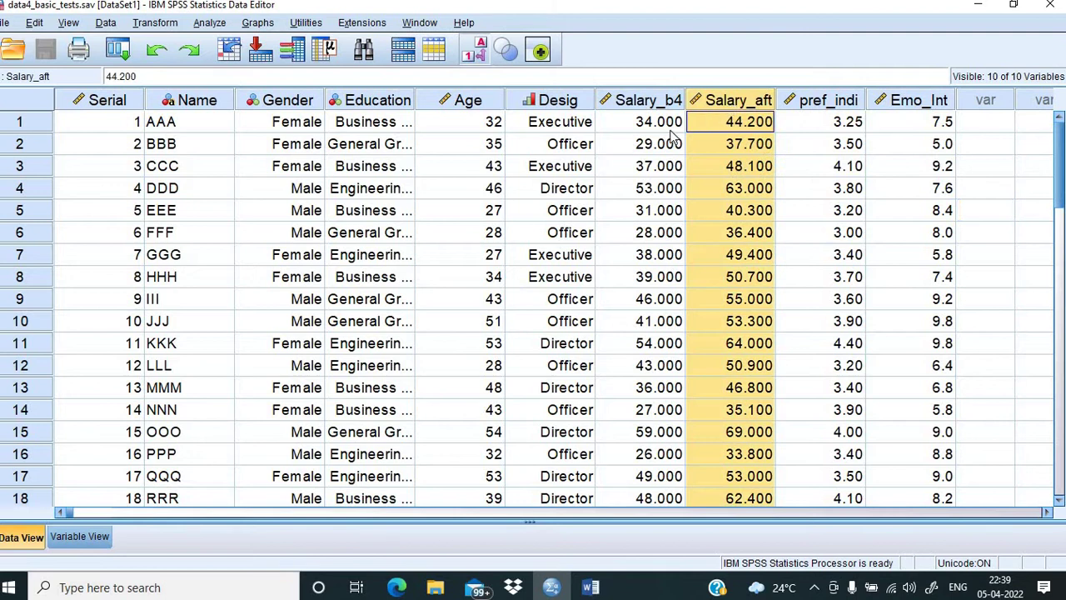
left_click(641, 103)
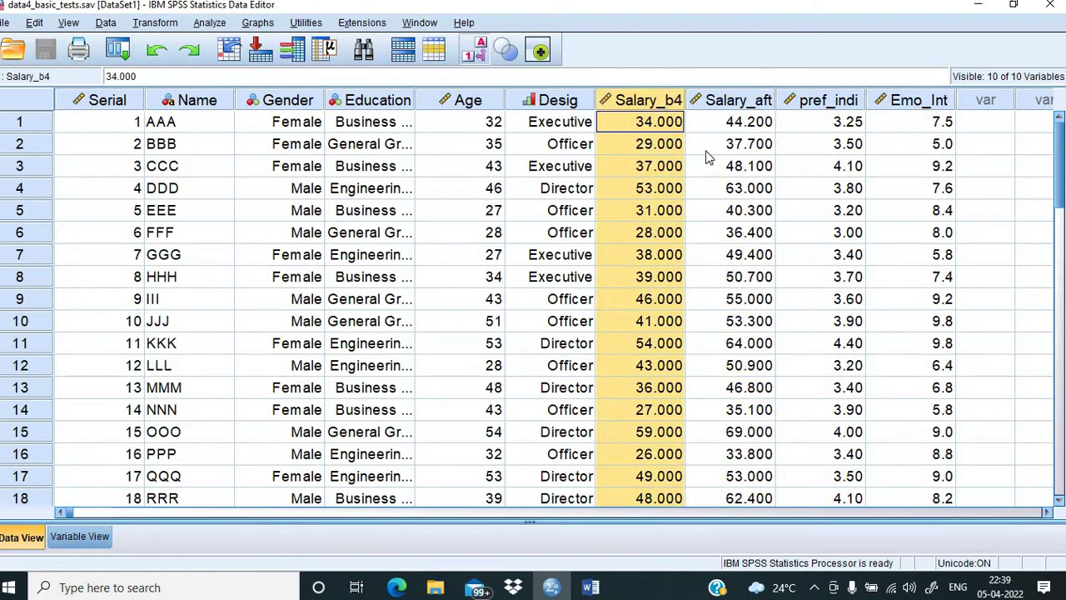
left_click(826, 100)
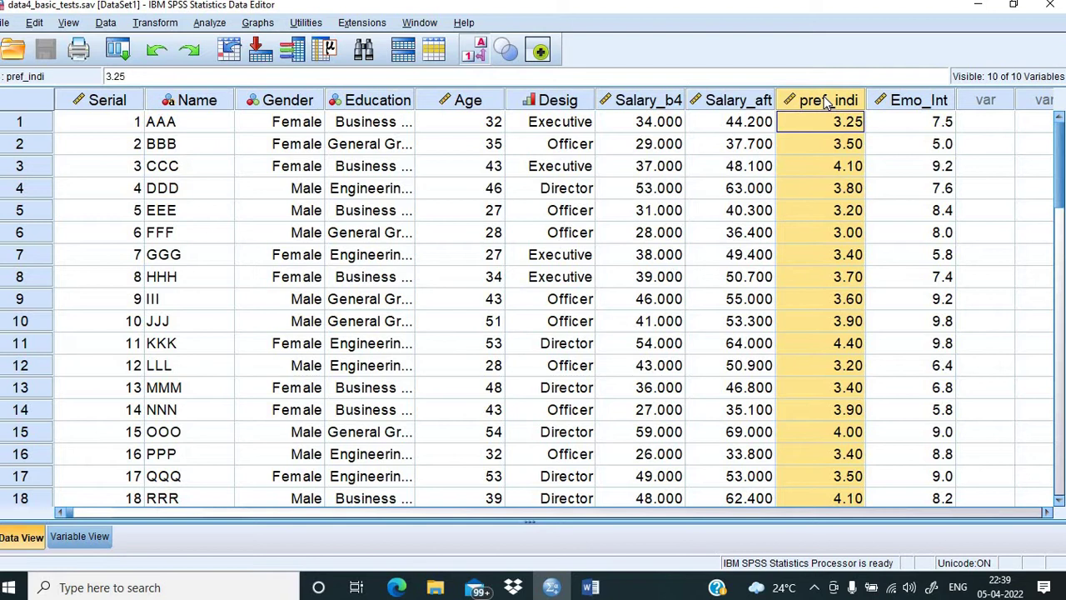
left_click(916, 106)
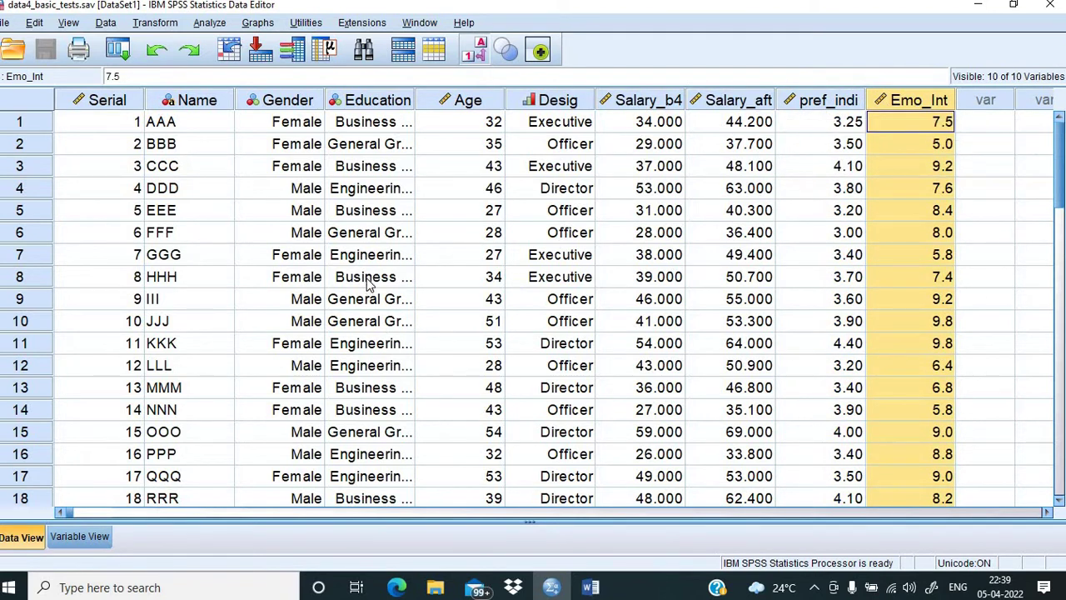
Switch to the Word exercise document and read the task on testing whether the employees' average age equals 35.
left_click(590, 587)
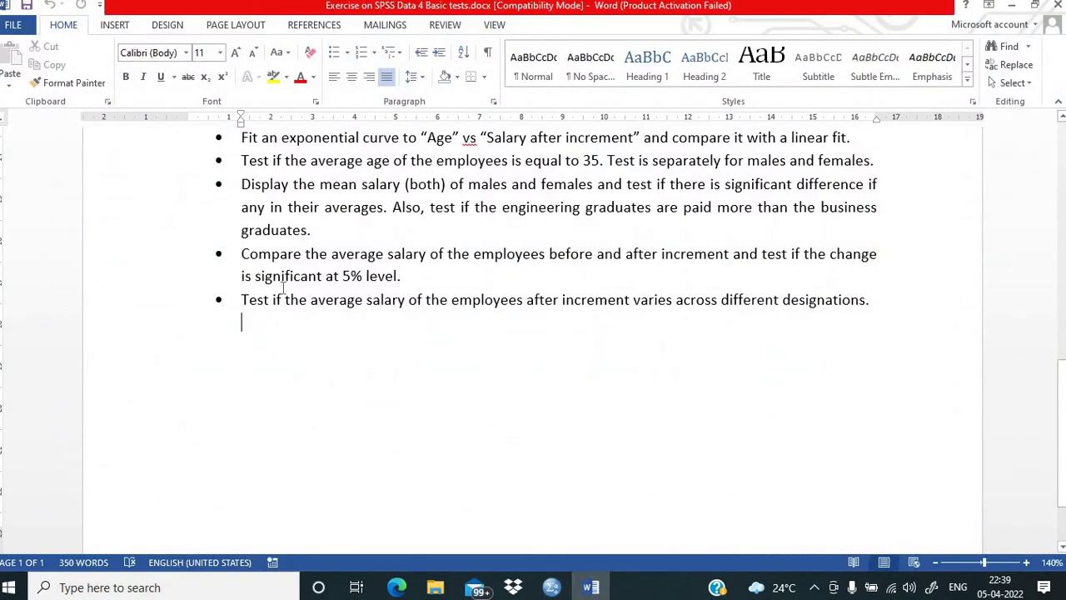
left_click_drag(241, 160, 866, 169)
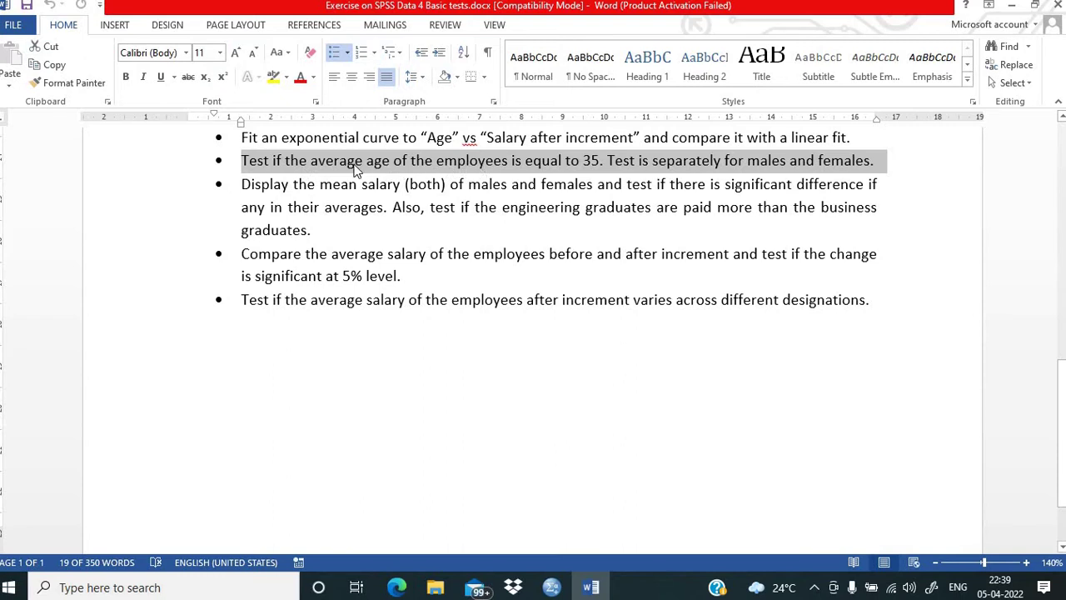
left_click(607, 167)
left_click_drag(607, 167, 912, 170)
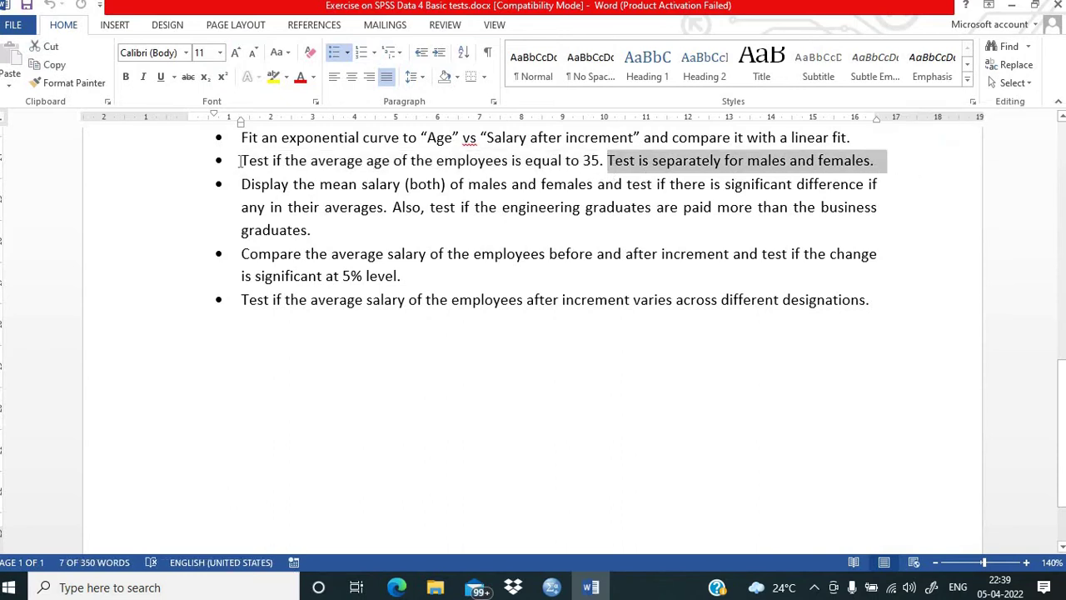
left_click_drag(240, 159, 607, 164)
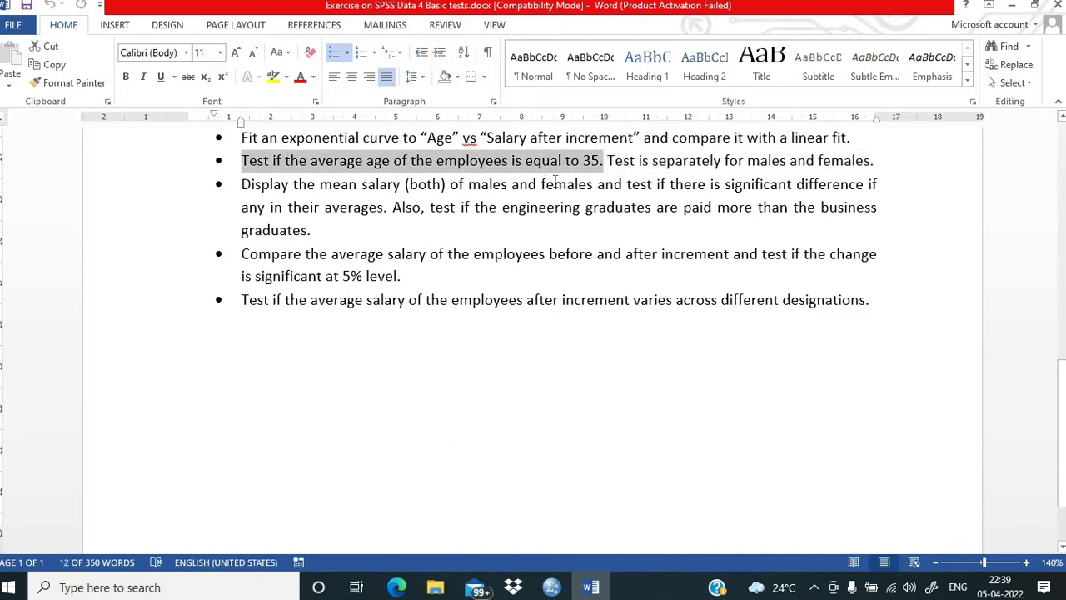
Return to SPSS and run a One-Sample T Test on Age at last birthday with a test value of 35.
left_click(551, 587)
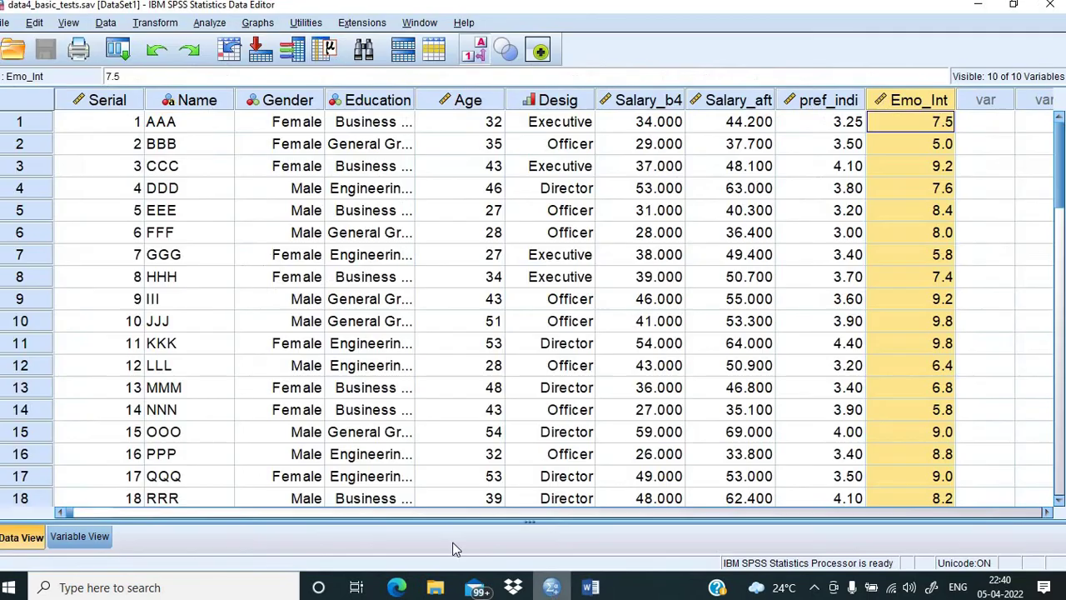
left_click(215, 24)
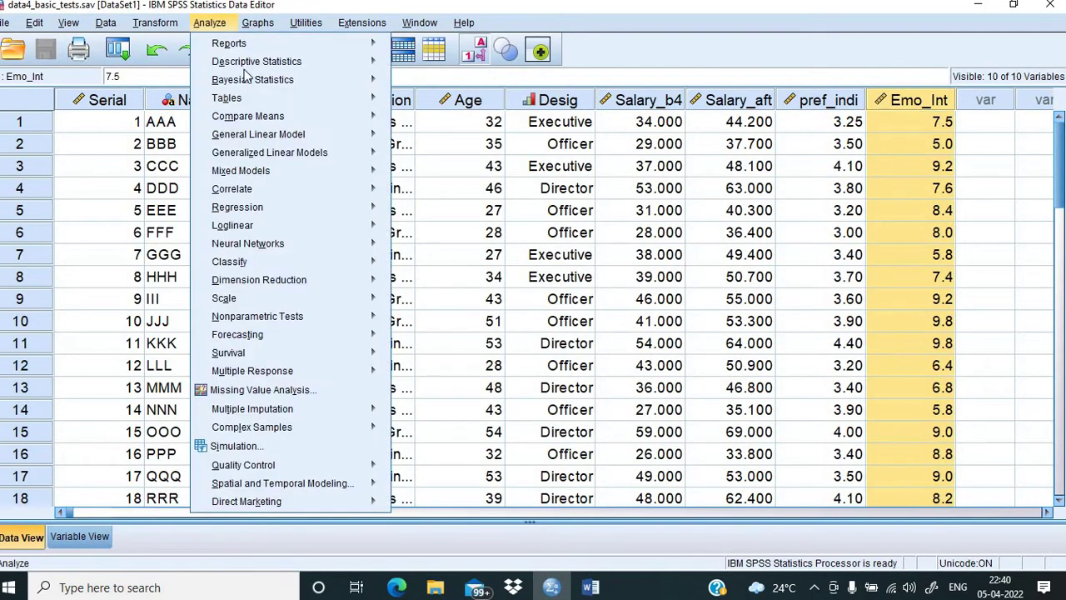
mouse_move(260, 119)
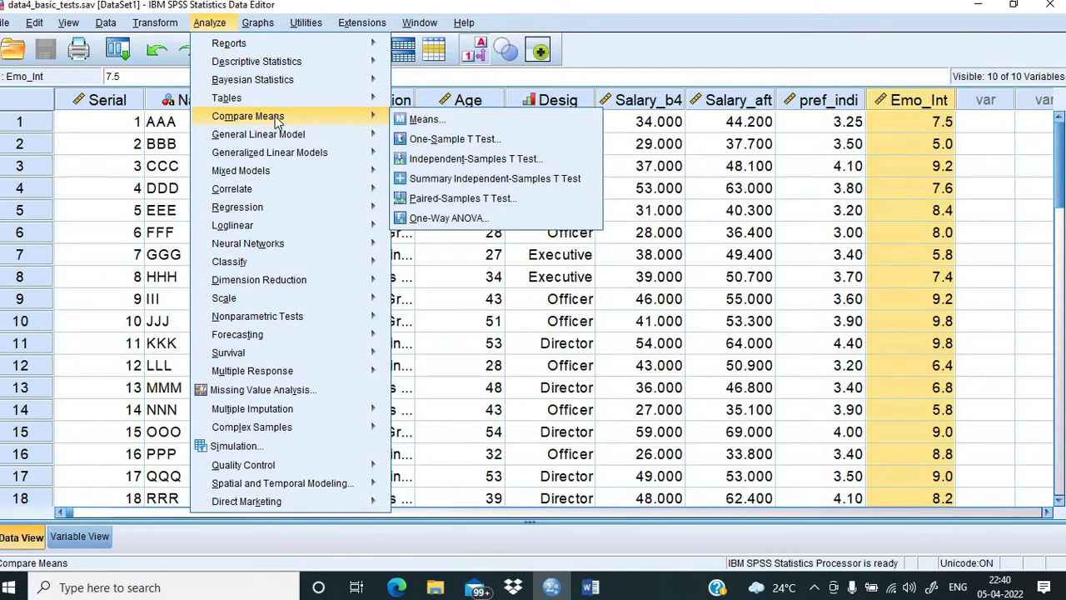
left_click(420, 142)
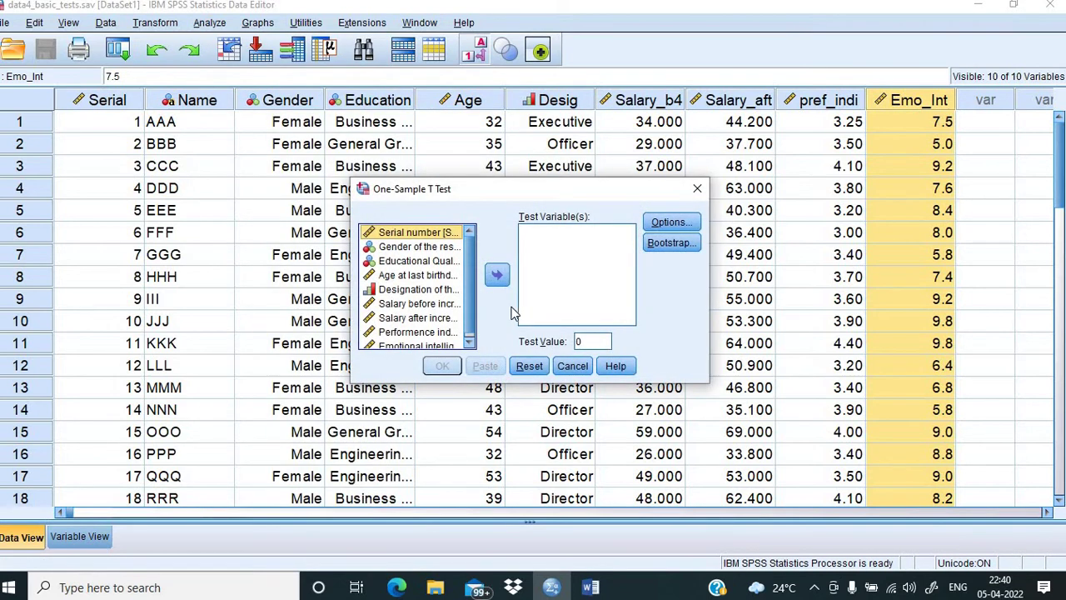
left_click(400, 276)
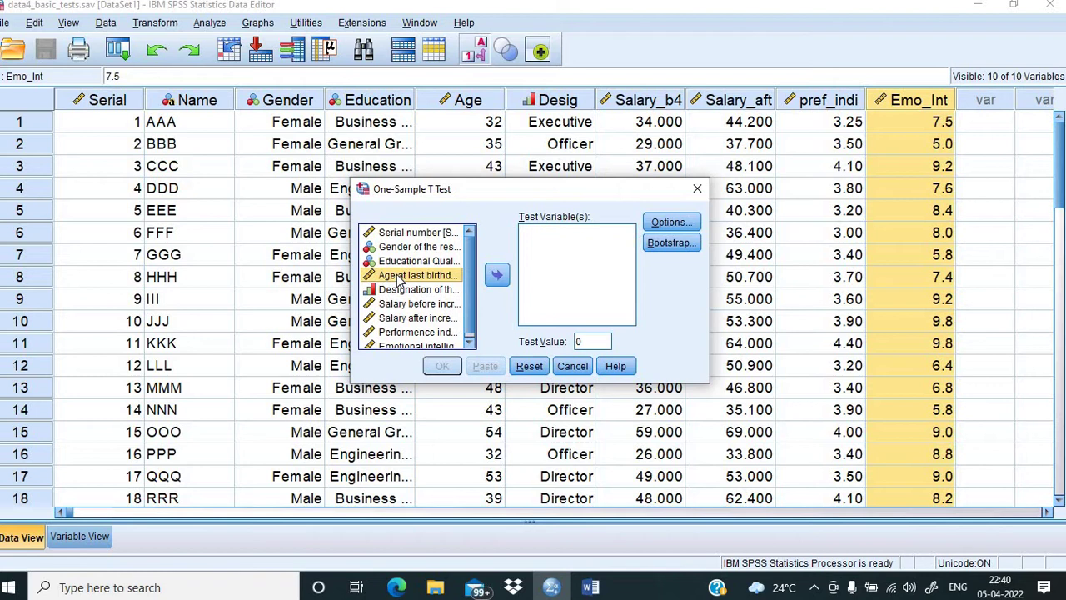
left_click(498, 277)
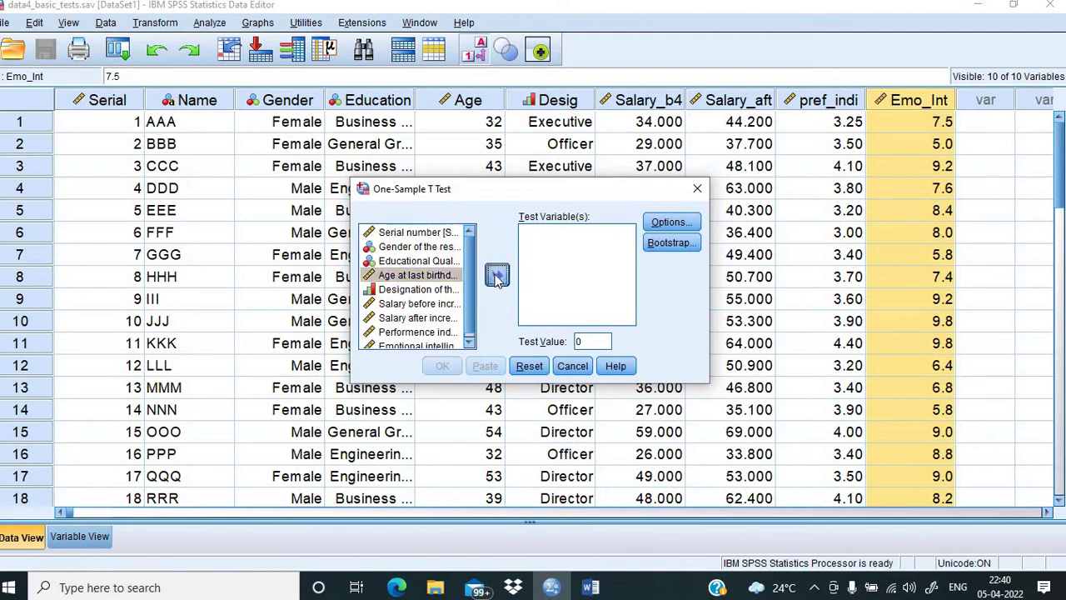
left_click(597, 342)
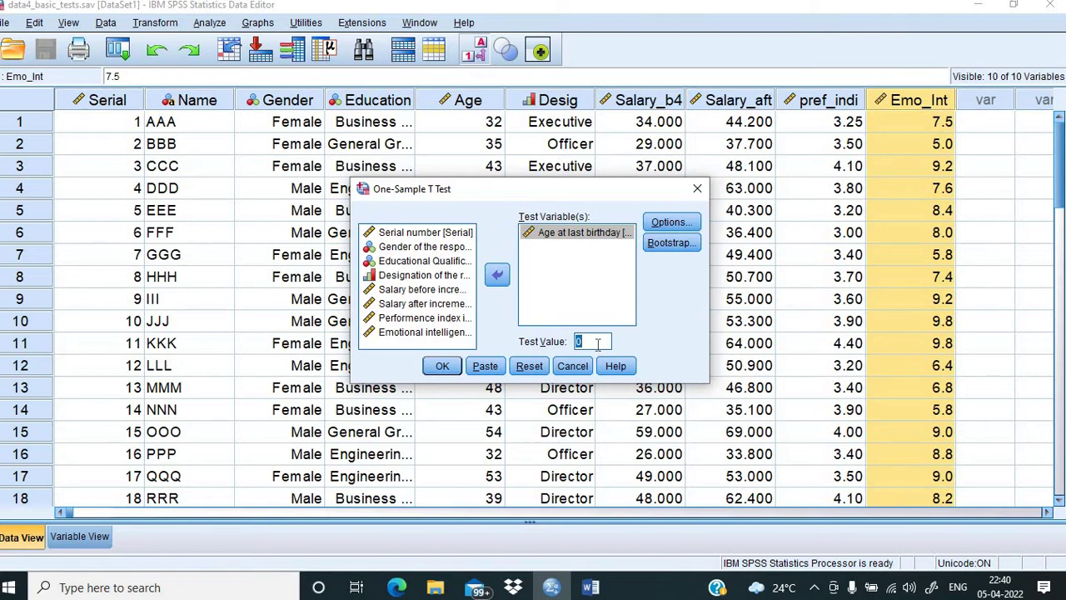
type("35")
left_click(447, 375)
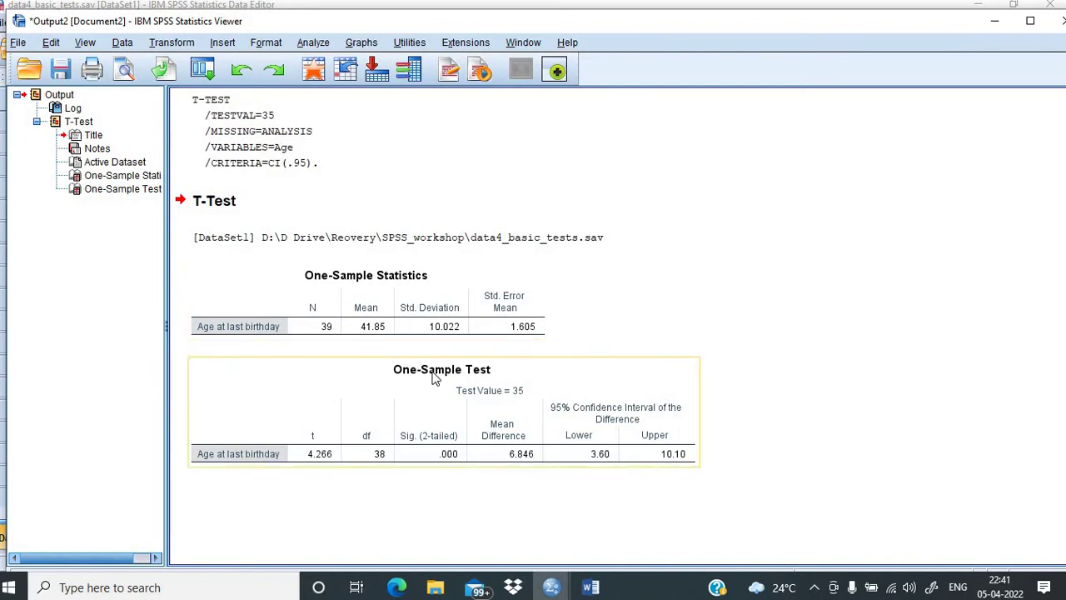
Read the instruction on testing males and females separately in the Word exercise, and return to the SPSS data sheet.
left_click(589, 588)
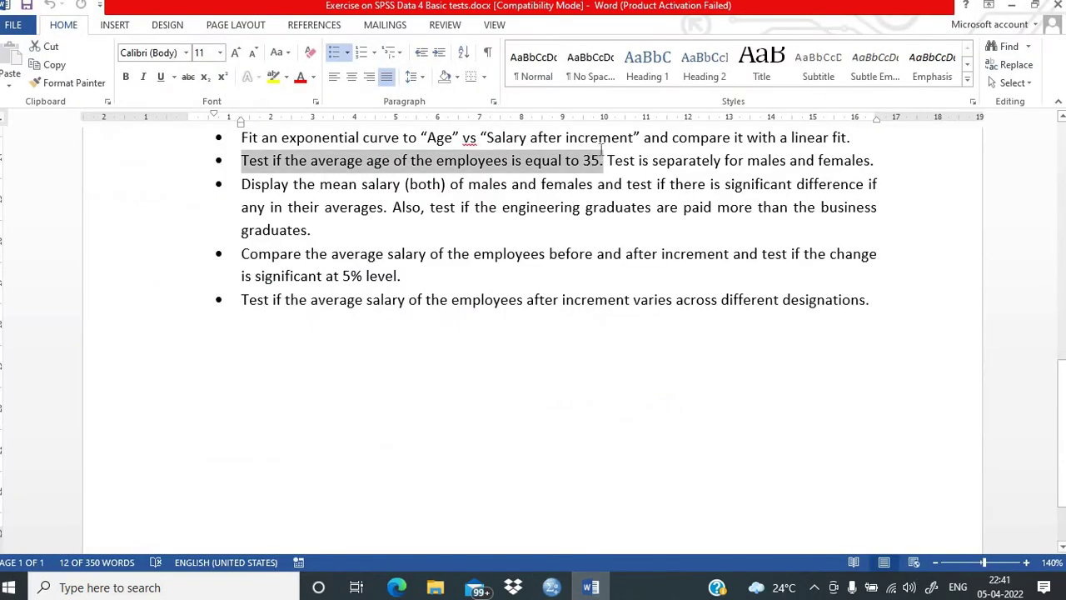
left_click_drag(608, 161, 883, 159)
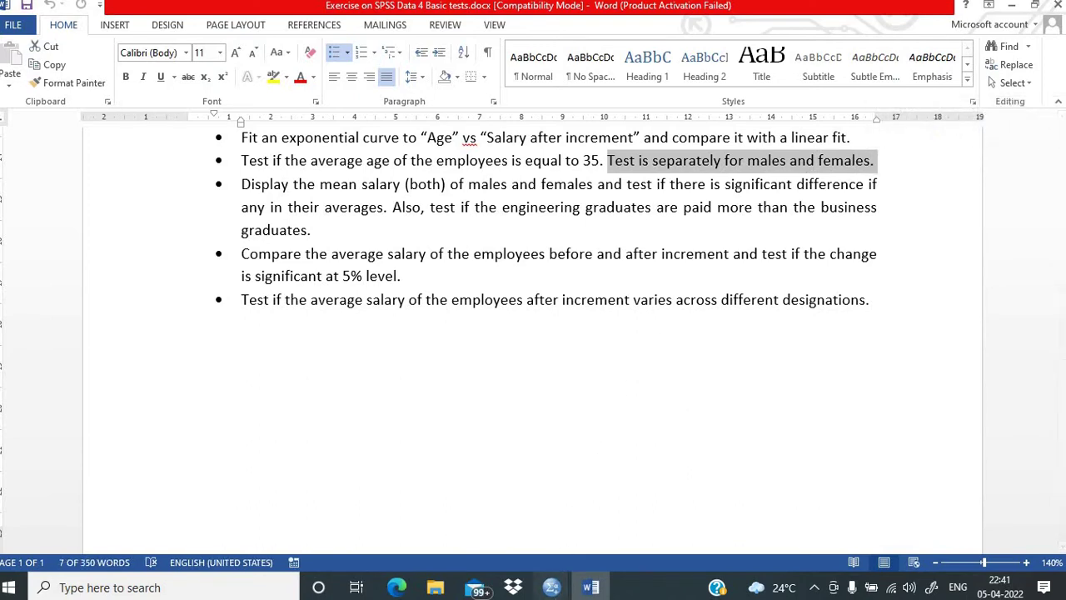
left_click(551, 587)
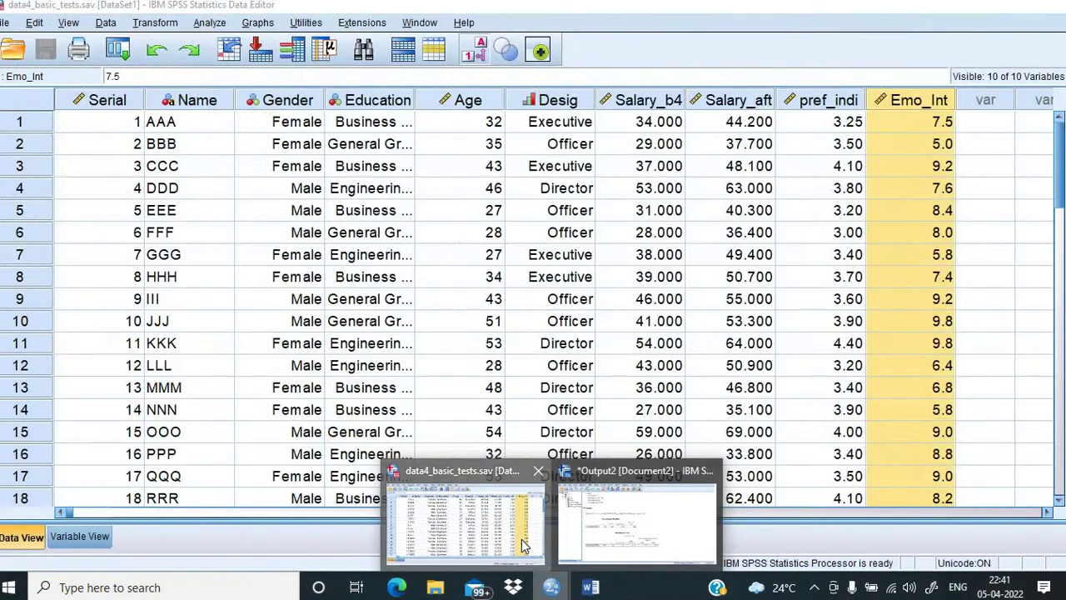
left_click(524, 546)
left_click(696, 322)
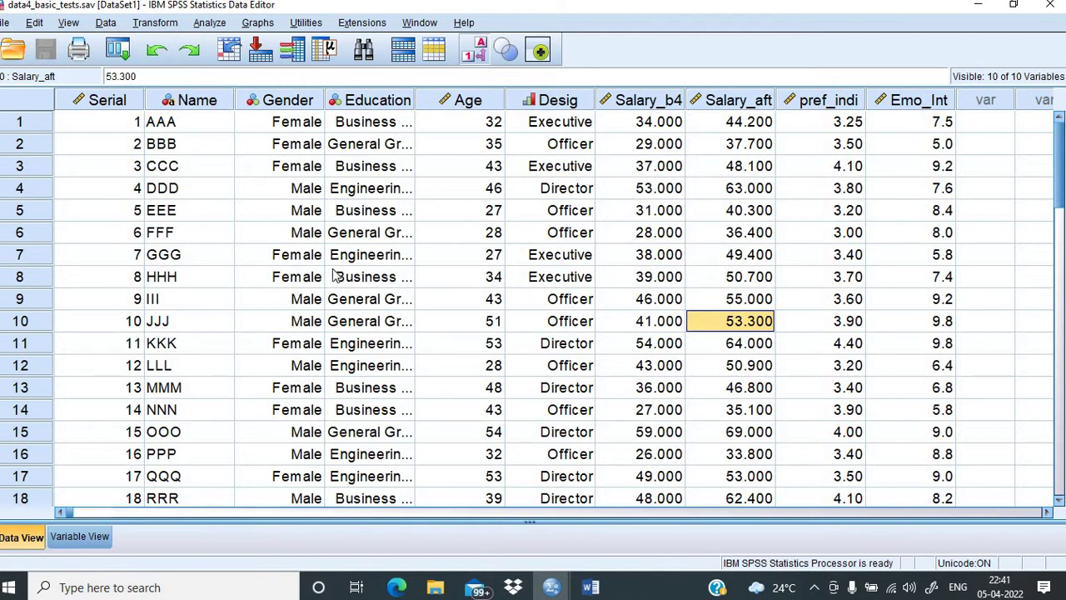
Select only the cases satisfying the condition Gender = 0, filtering out the unselected cases.
left_click(106, 23)
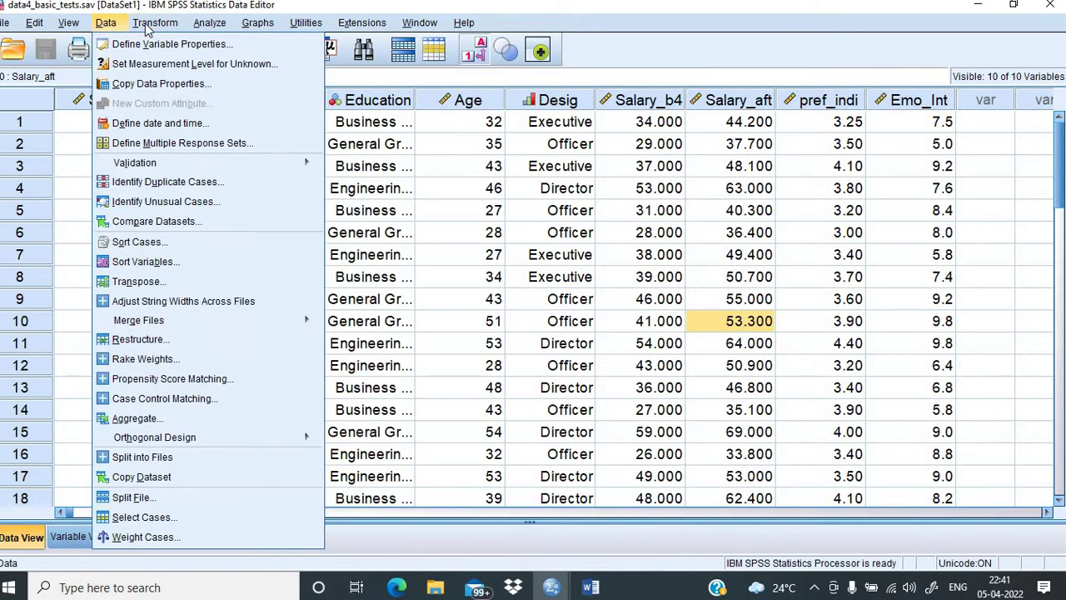
mouse_move(150, 28)
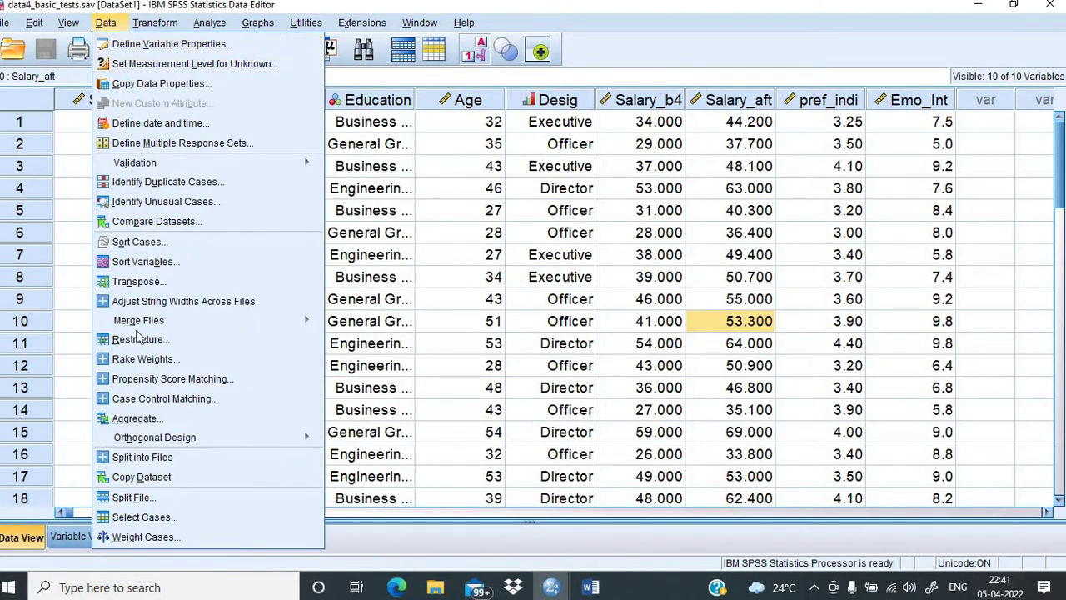
left_click(147, 522)
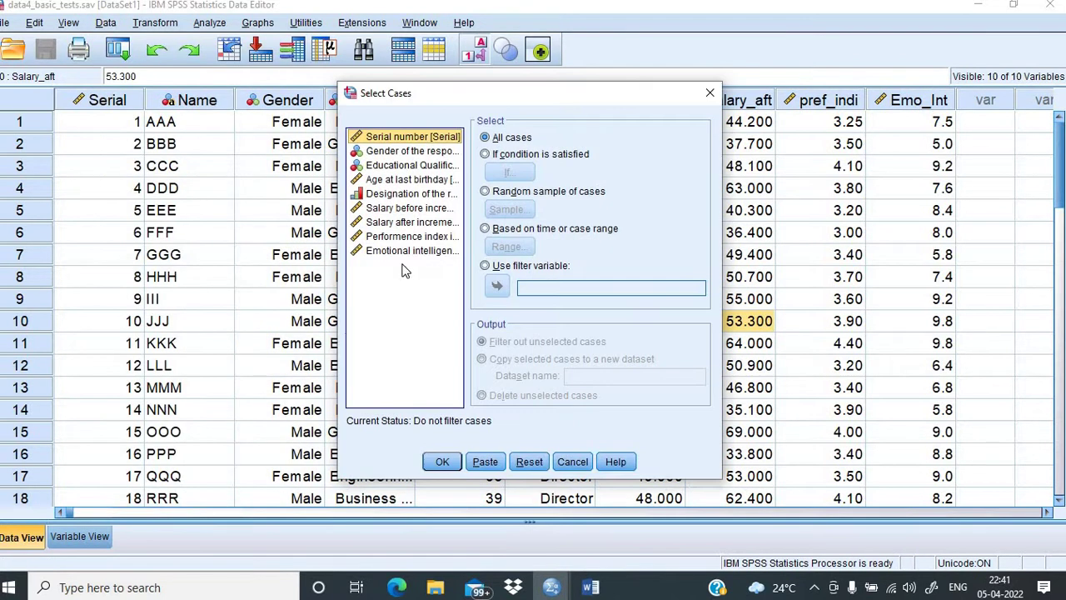
left_click(484, 154)
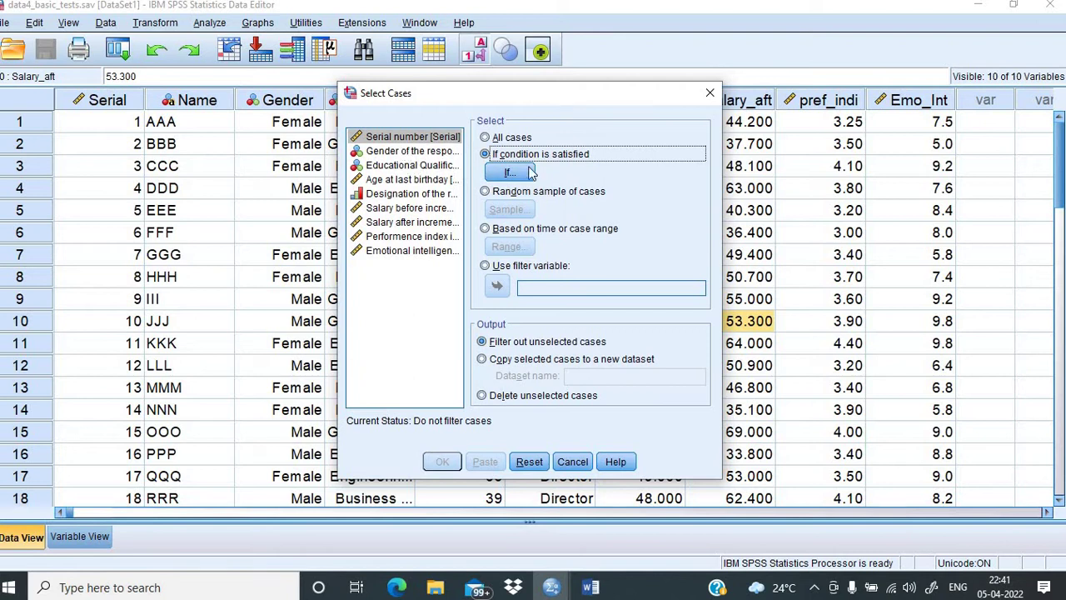
left_click(521, 174)
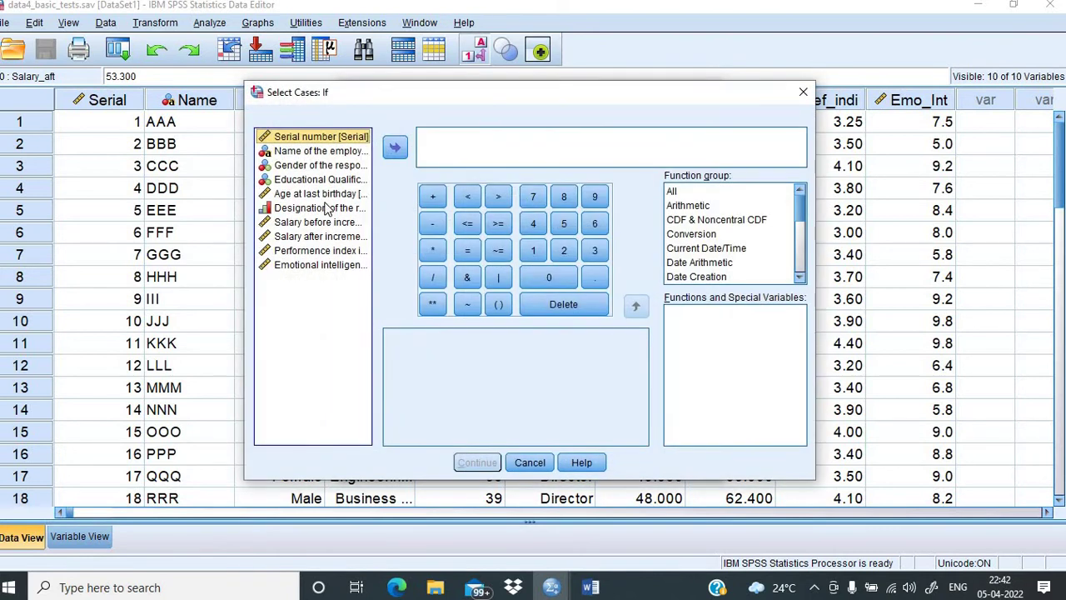
left_click(311, 165)
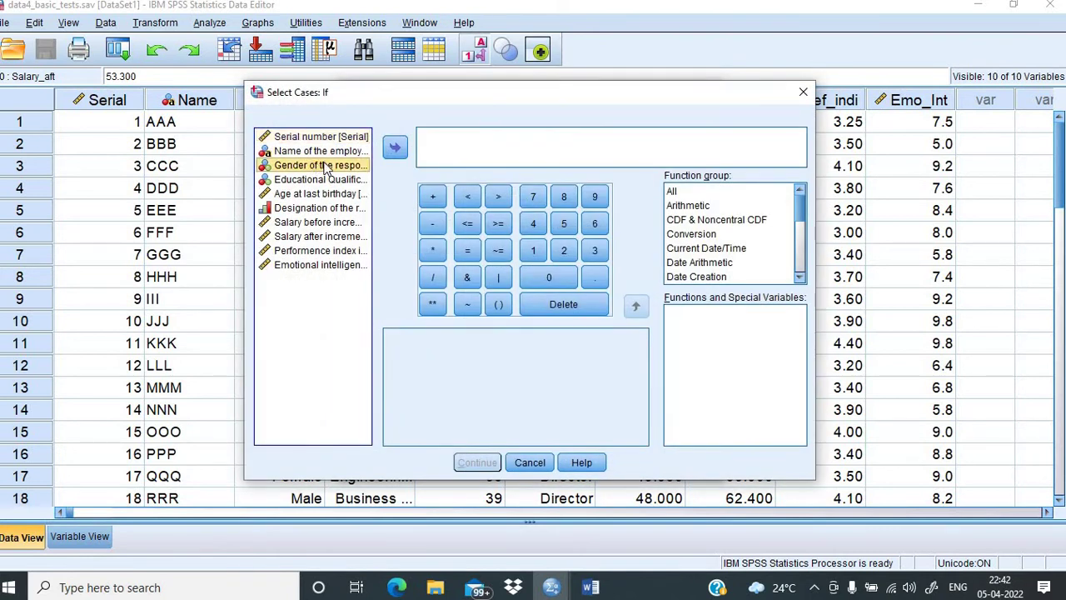
left_click(397, 148)
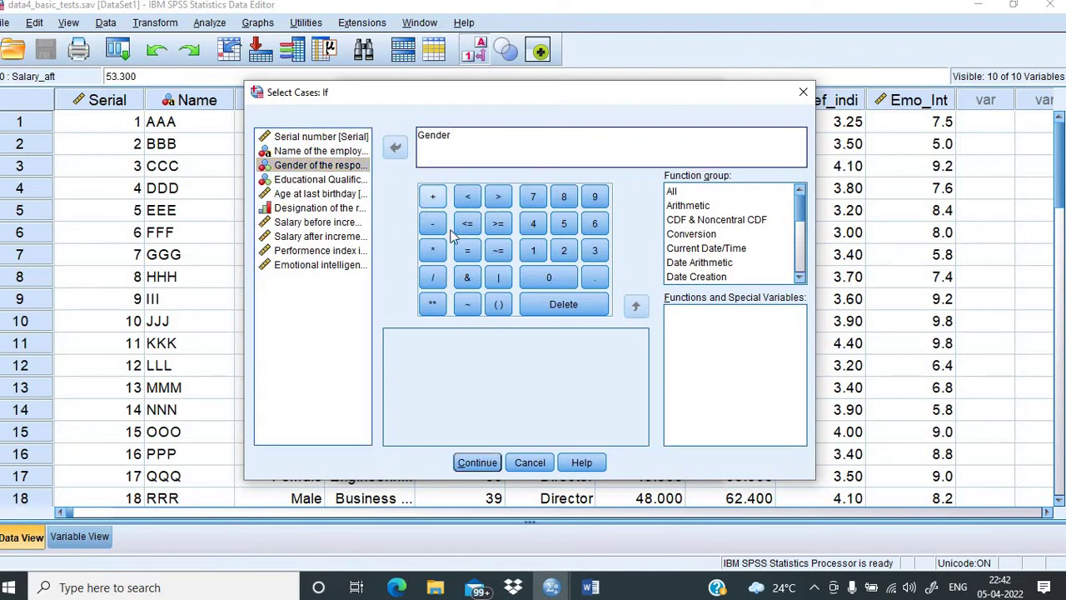
left_click(468, 252)
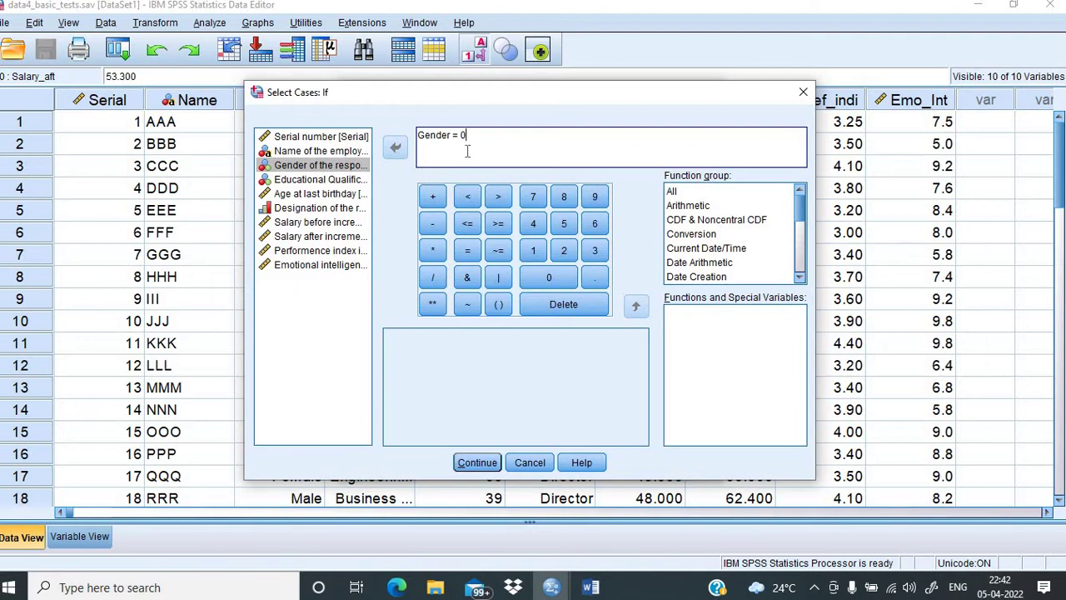
left_click(475, 463)
left_click(442, 463)
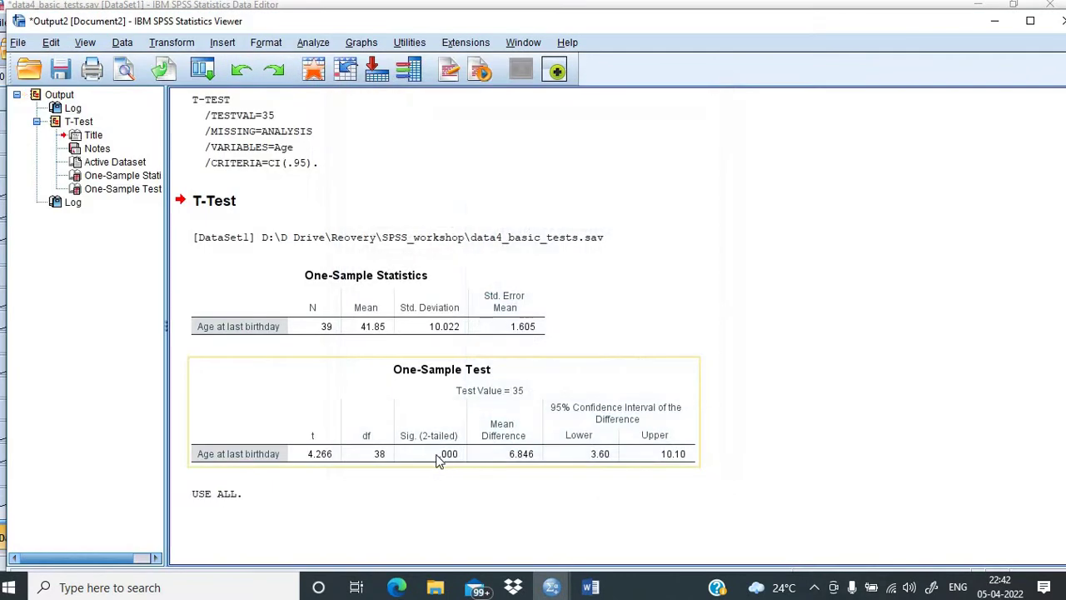
Run the One-Sample T Test on Age at last birthday for the filtered female cases, keeping the test value of 35.
left_click(996, 22)
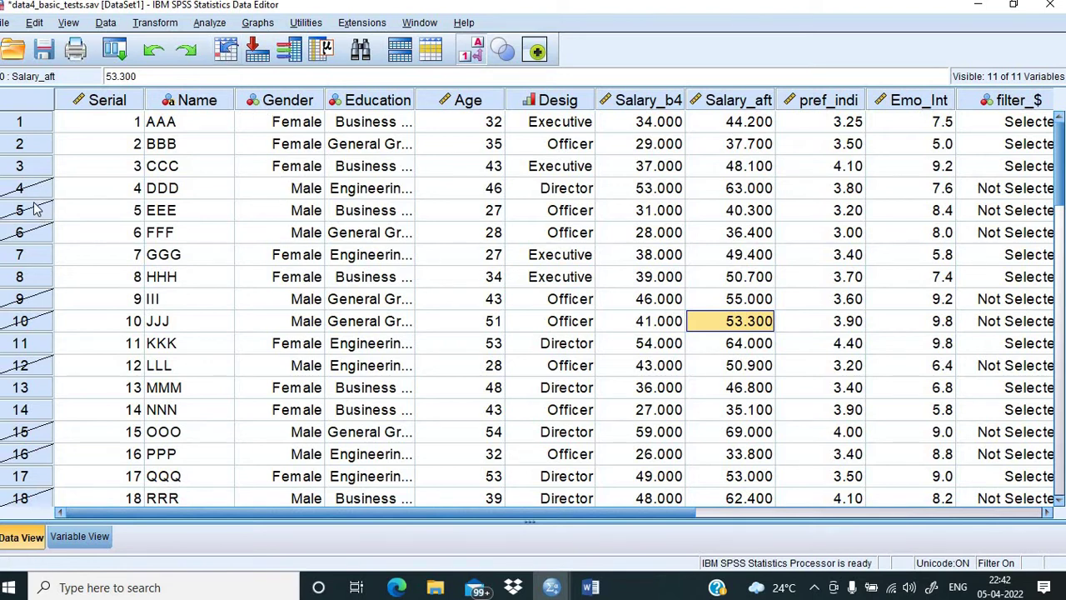
left_click(209, 23)
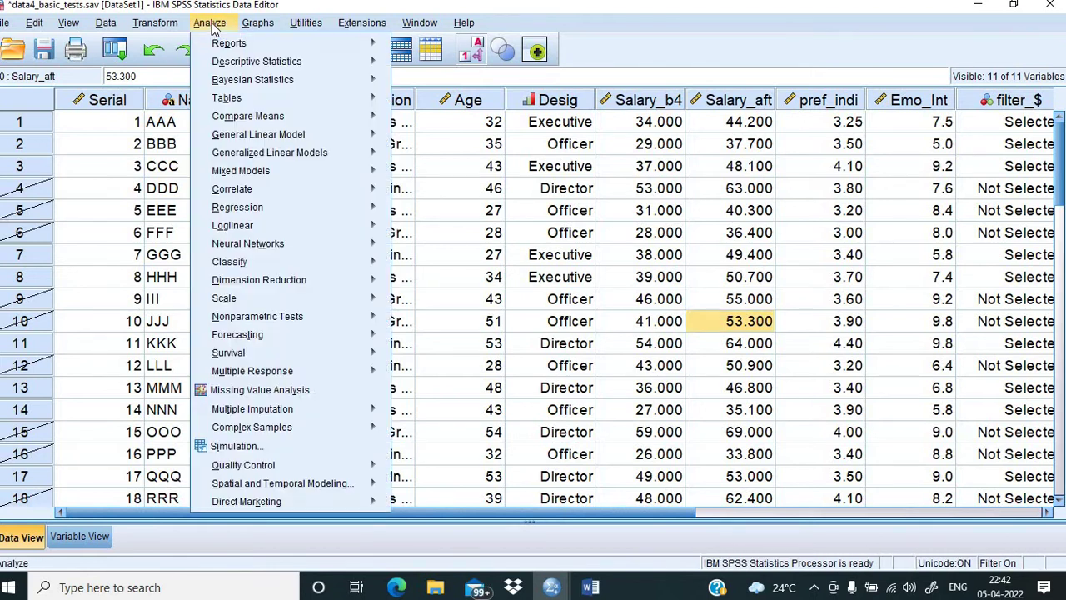
mouse_move(242, 116)
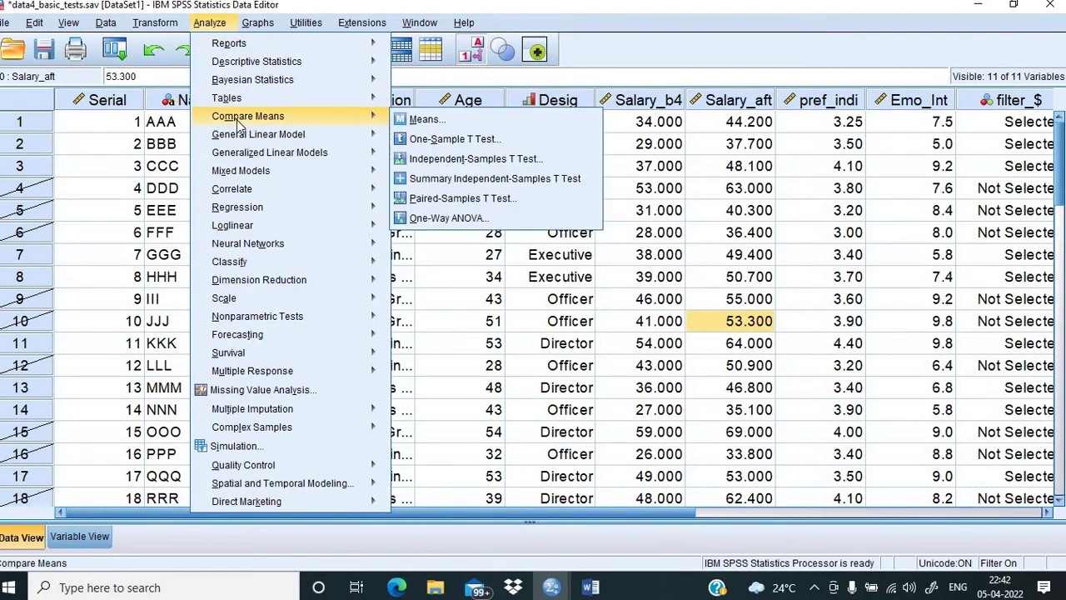
left_click(416, 137)
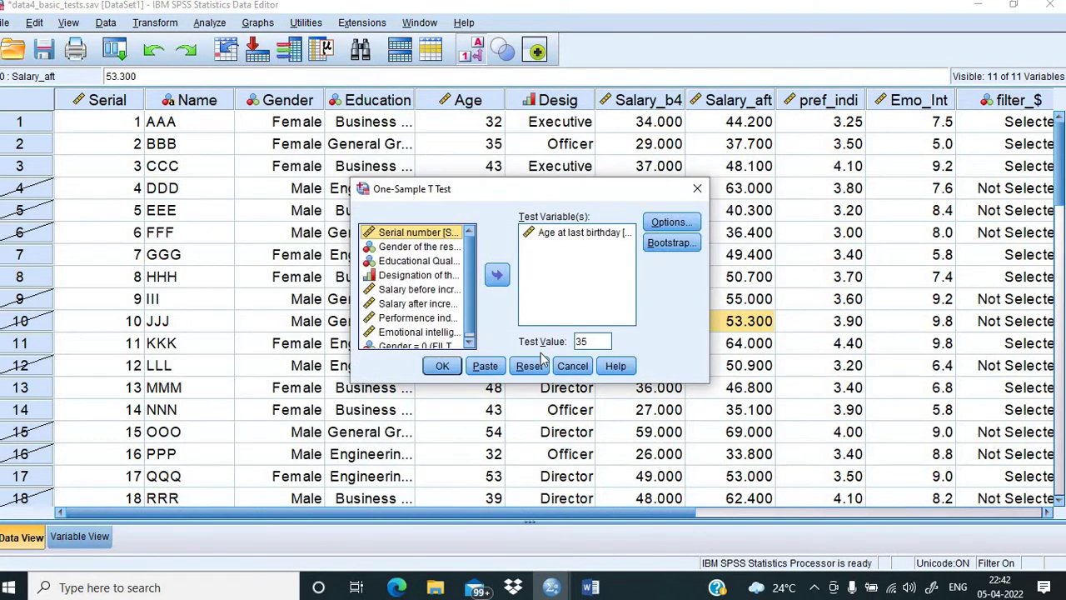
left_click(441, 367)
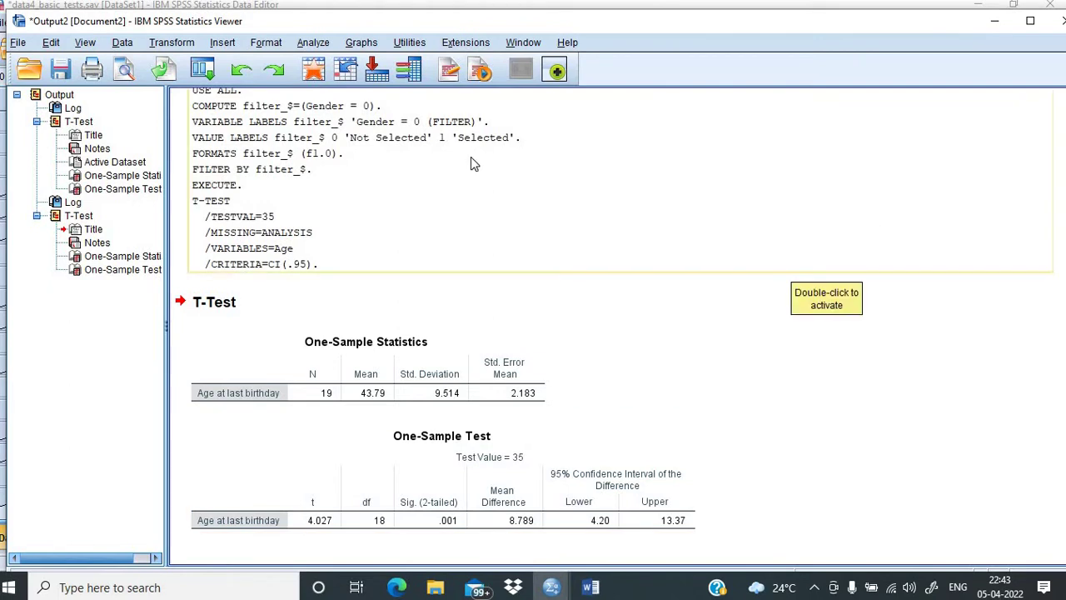
Close the female test output without saving, change the case selection condition to Gender = 1, and discard the resulting log output.
left_click(1057, 20)
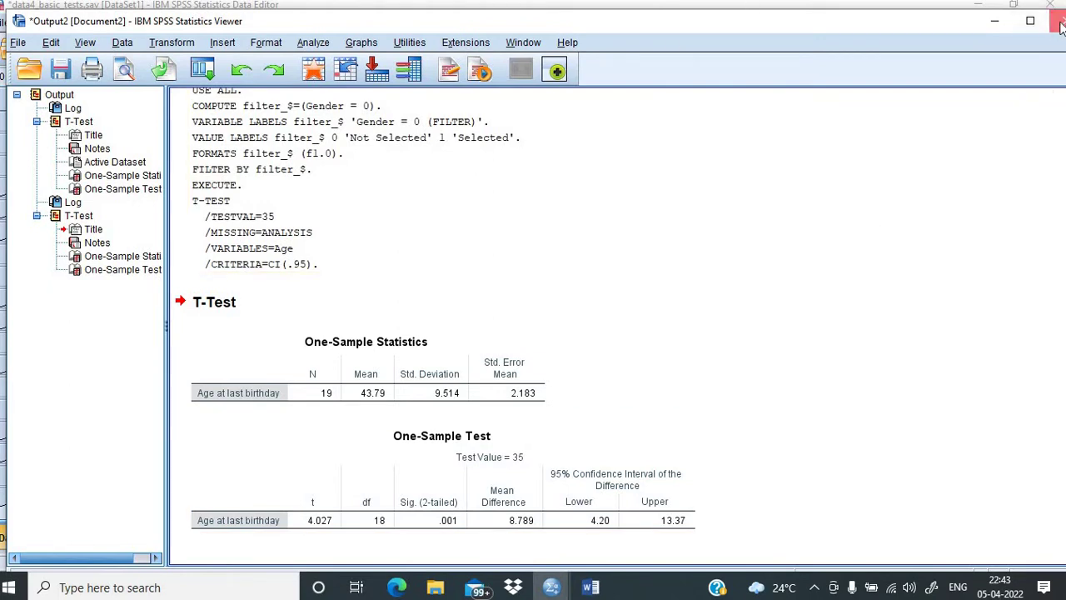
left_click(543, 328)
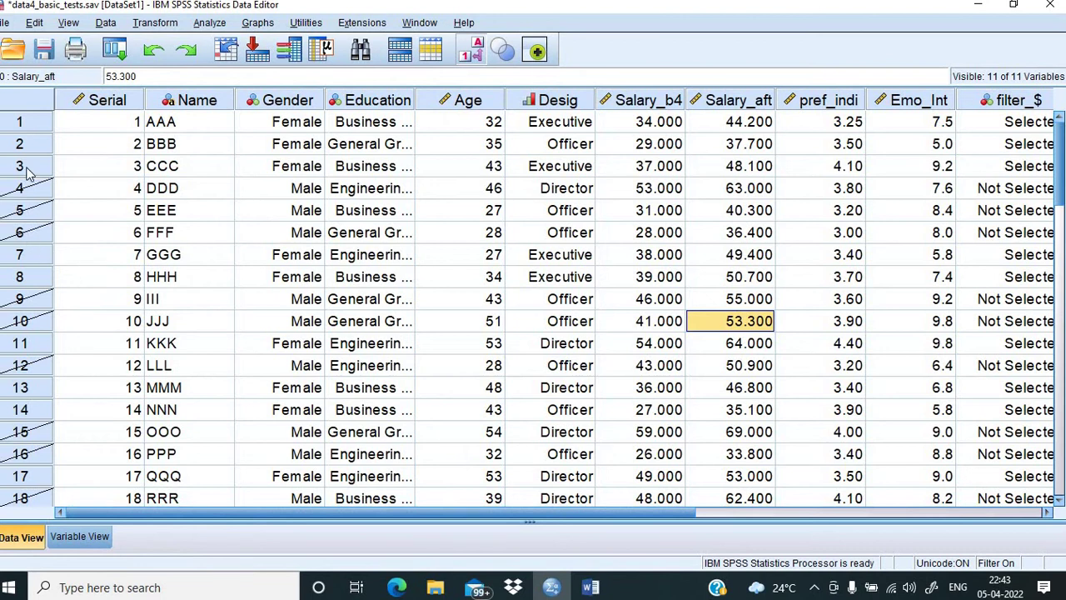
left_click(106, 24)
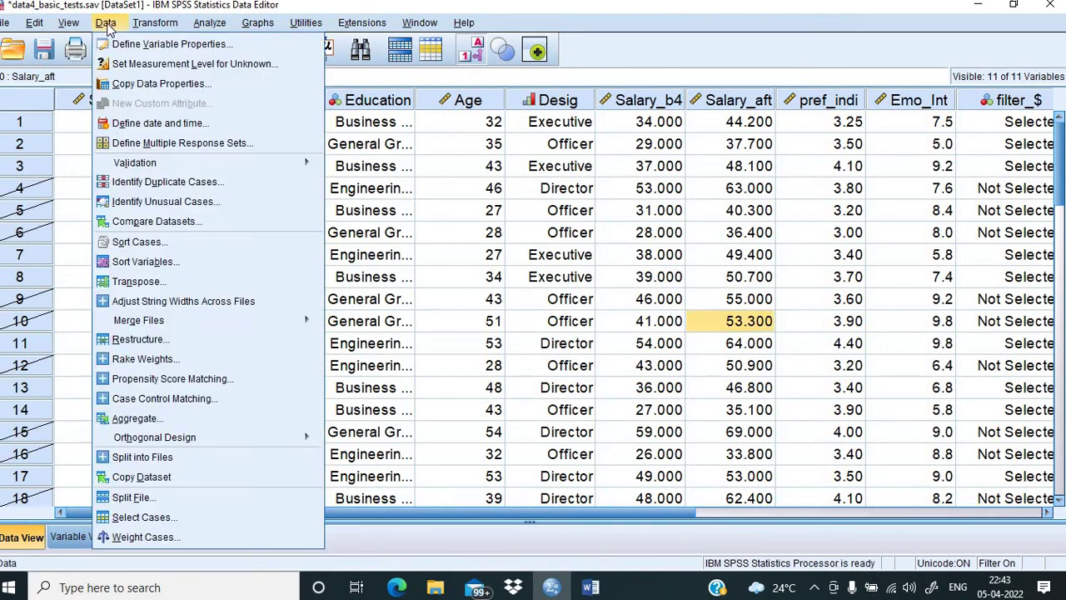
left_click(207, 516)
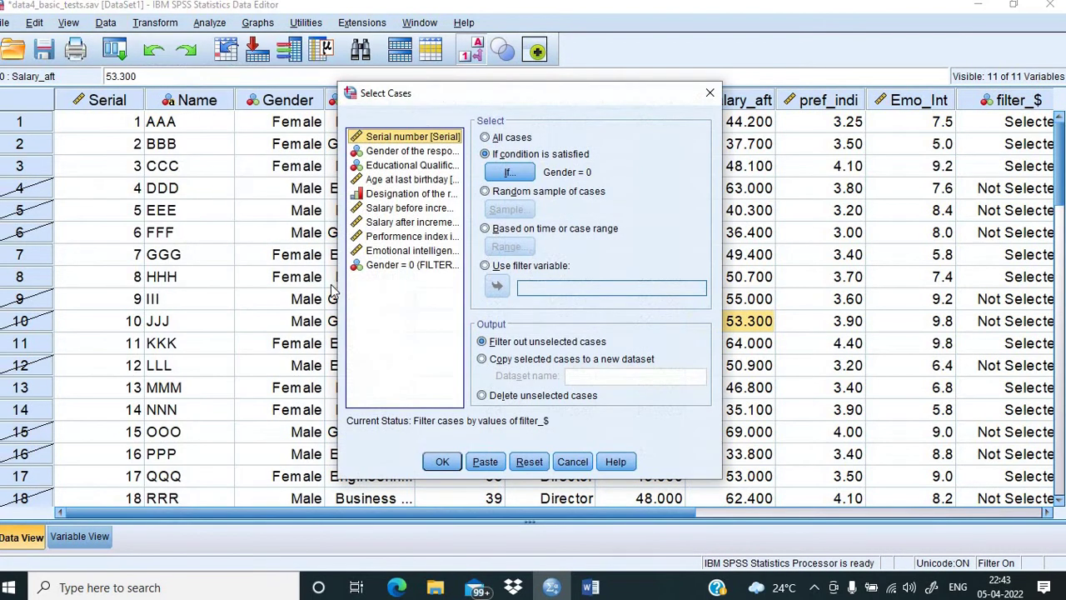
left_click(509, 173)
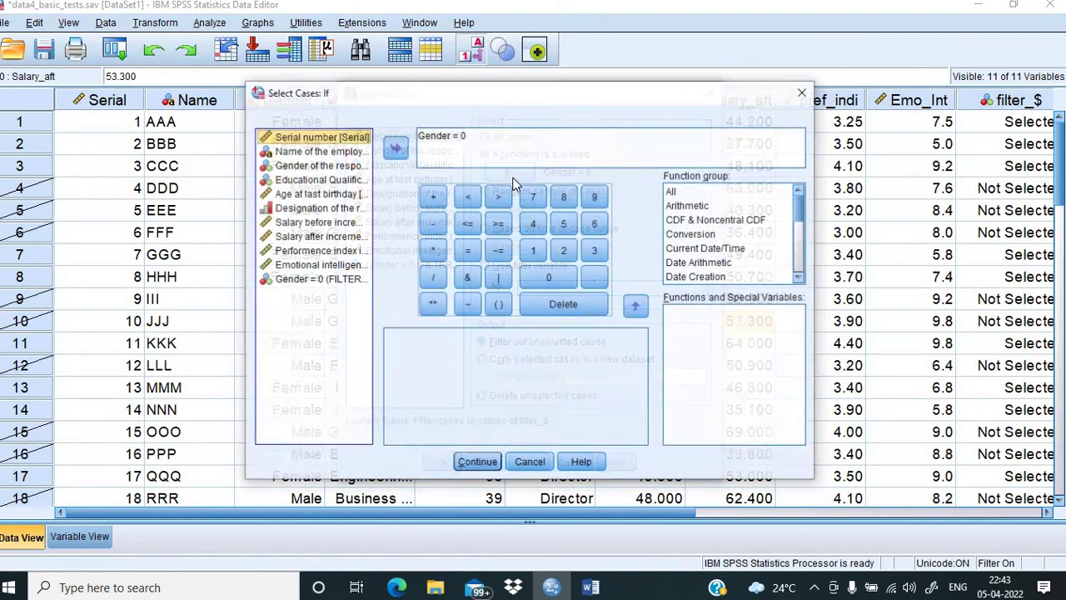
left_click(483, 138)
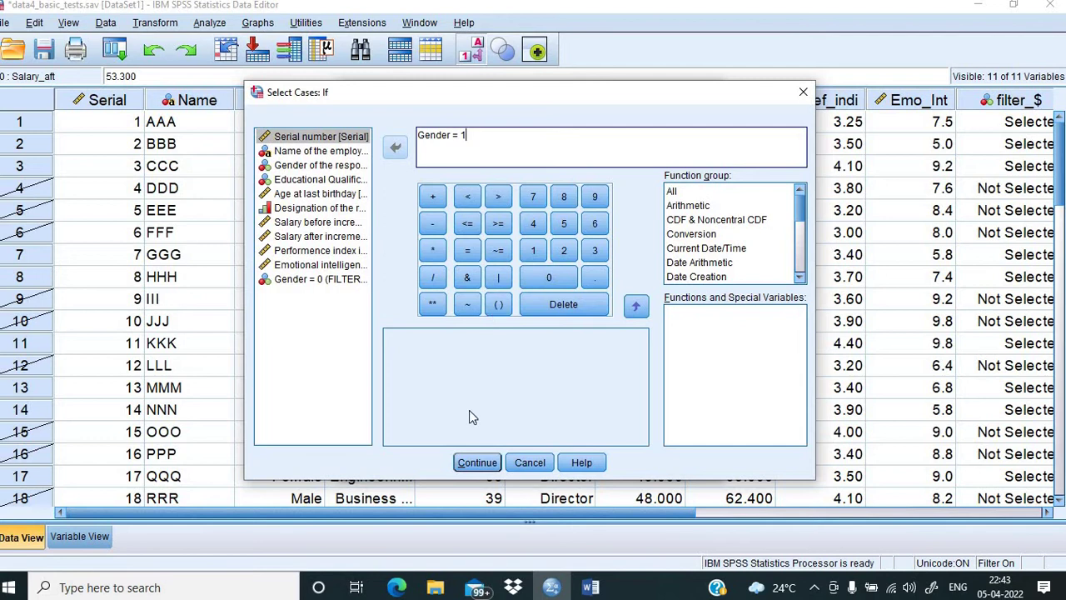
left_click(477, 463)
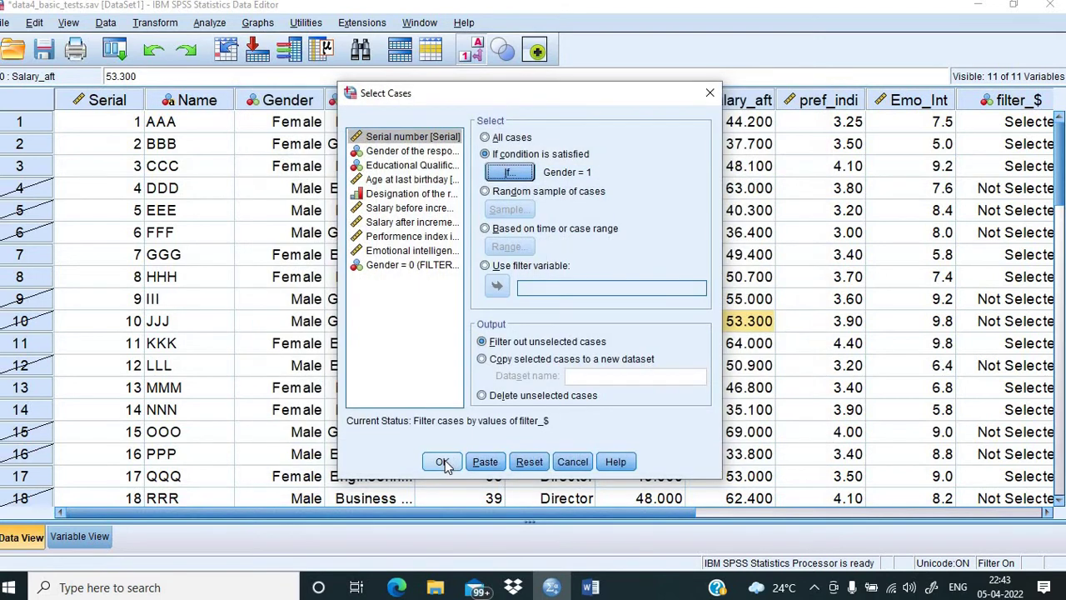
left_click(442, 460)
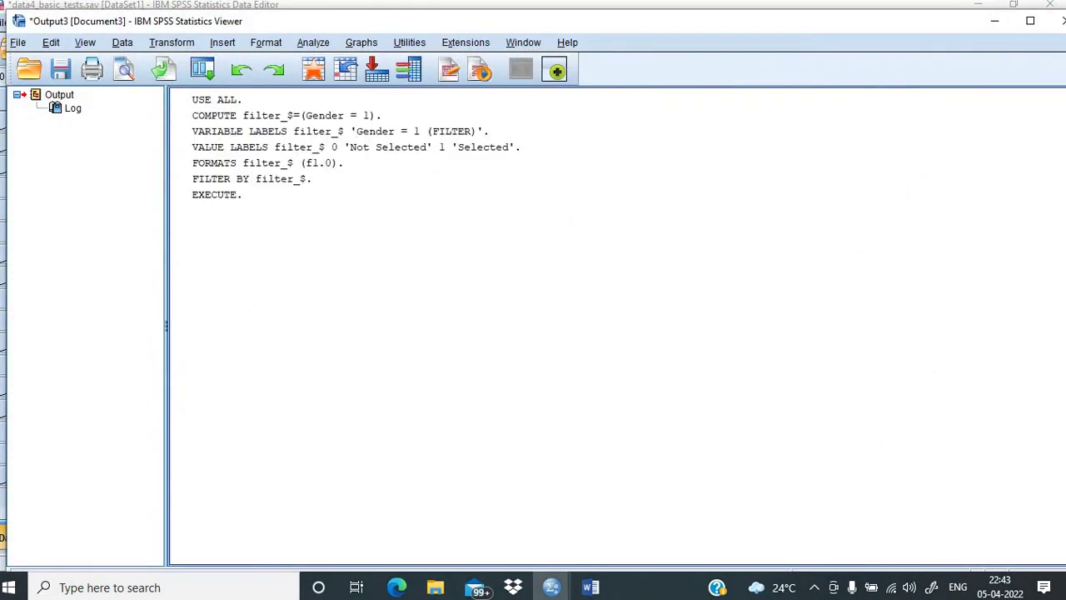
left_click(1062, 23)
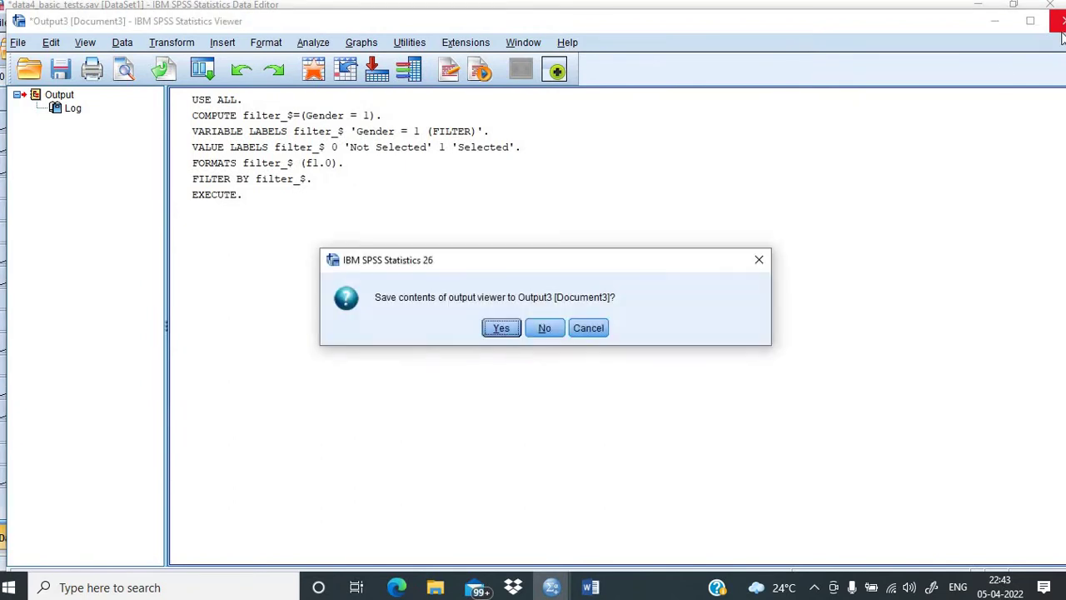
left_click(545, 328)
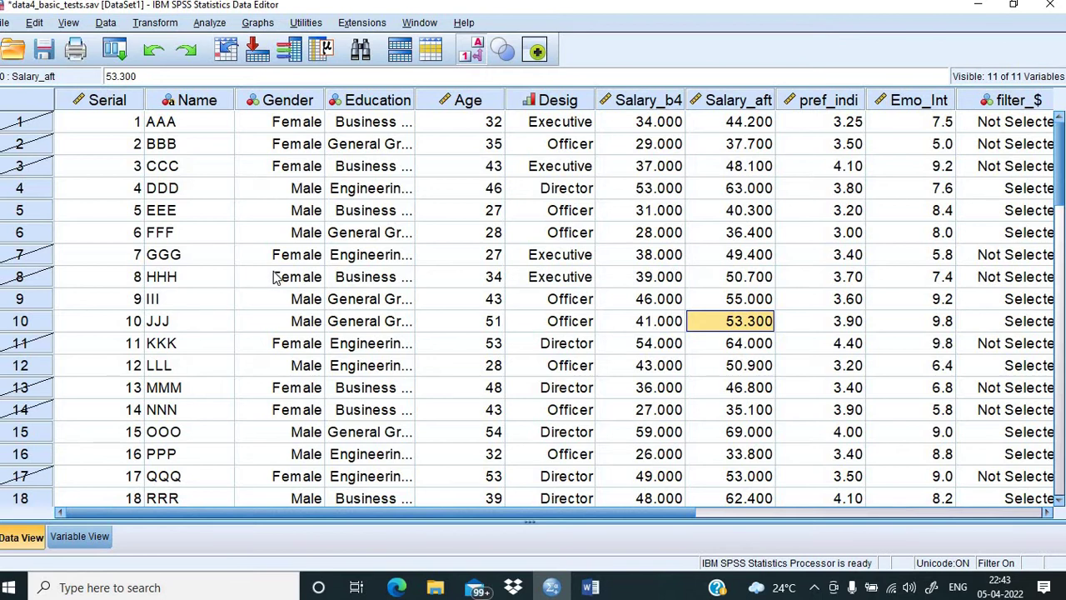
Run the One-Sample T Test on Age at last birthday for the male cases with test value 35, and close the output unsaved.
left_click(209, 24)
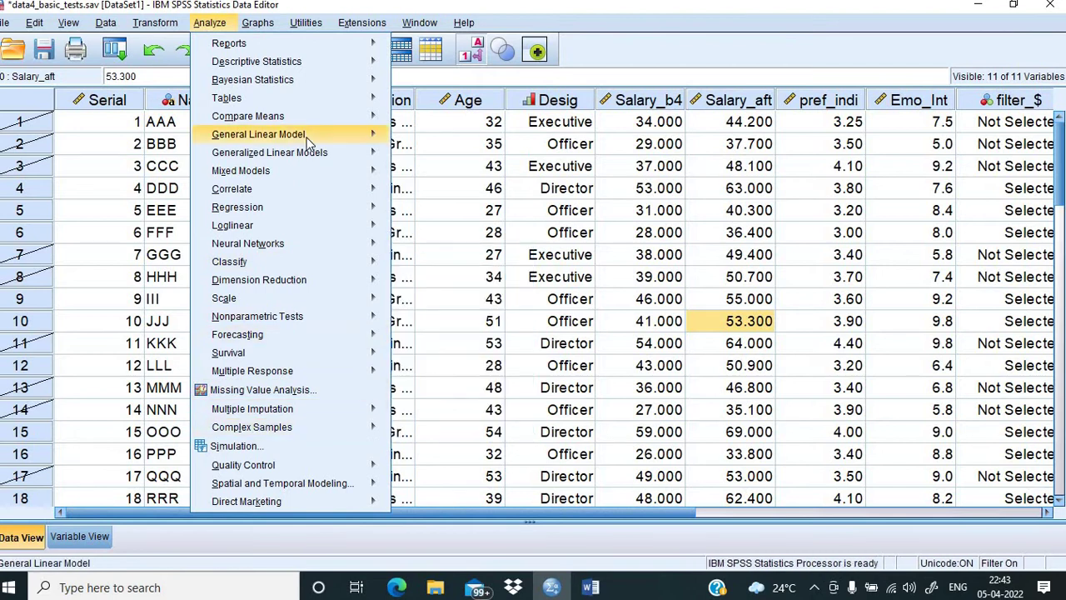
mouse_move(311, 116)
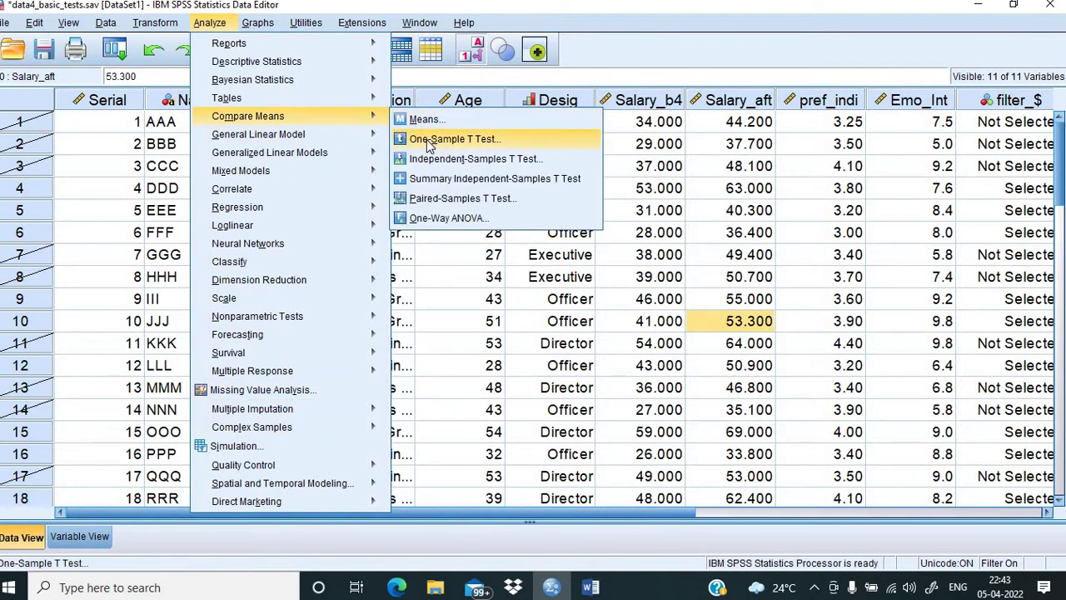
left_click(427, 139)
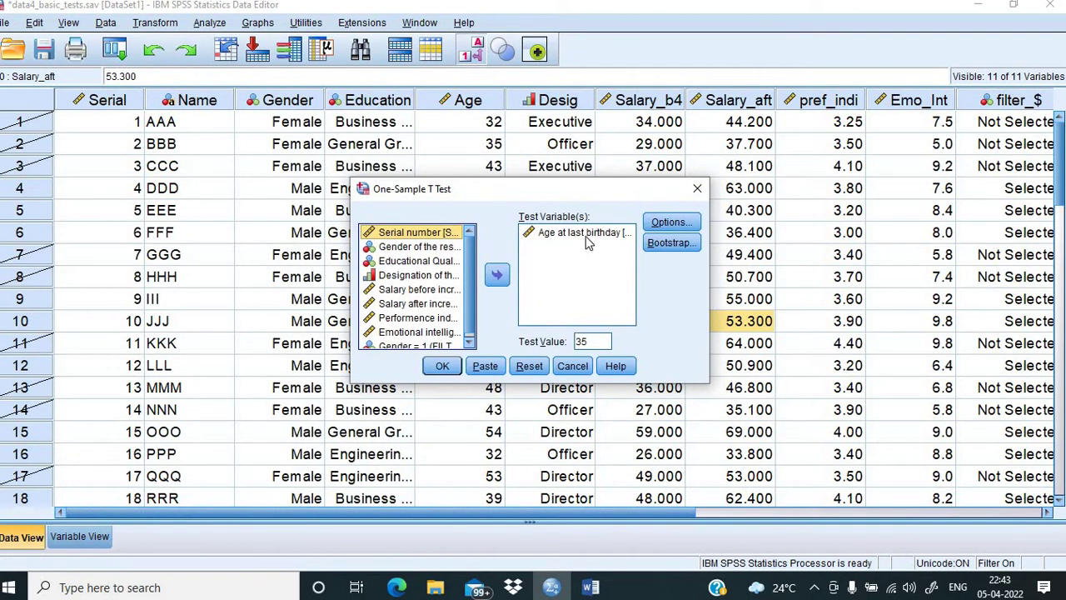
left_click(440, 367)
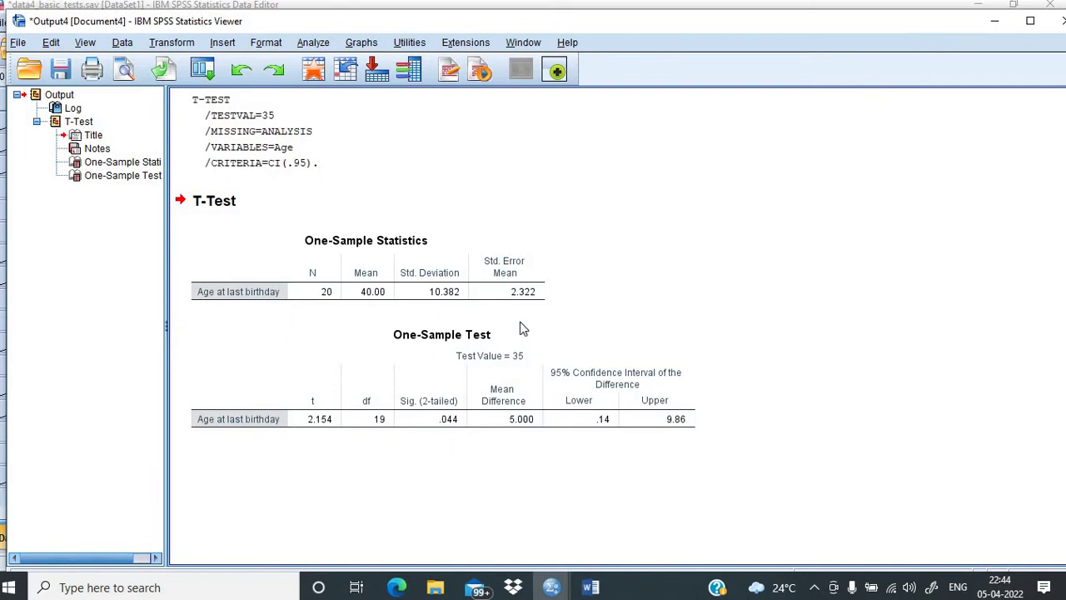
left_click(1058, 23)
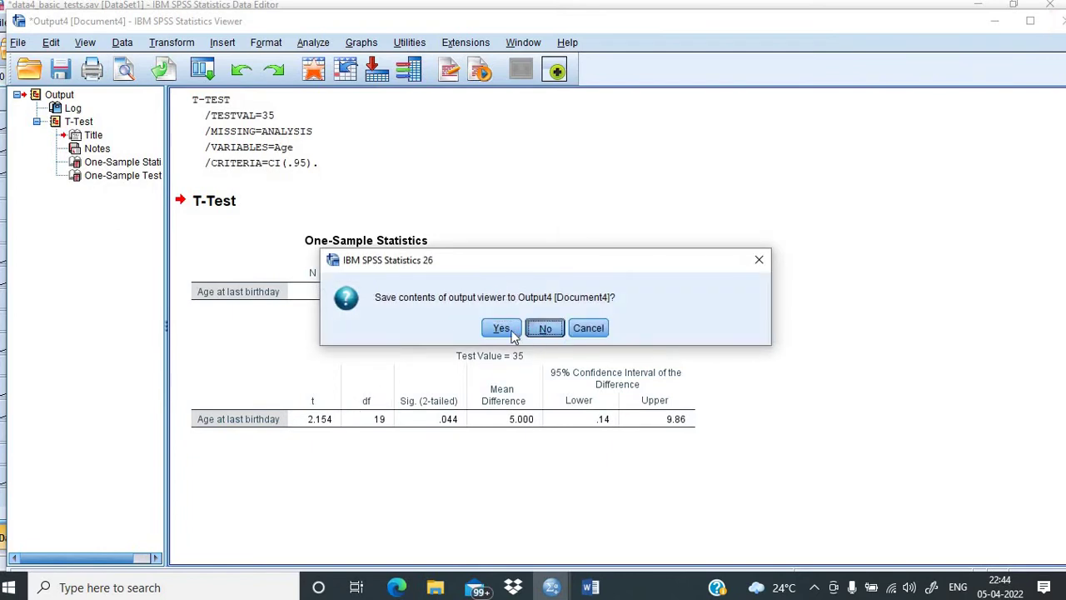
left_click(544, 328)
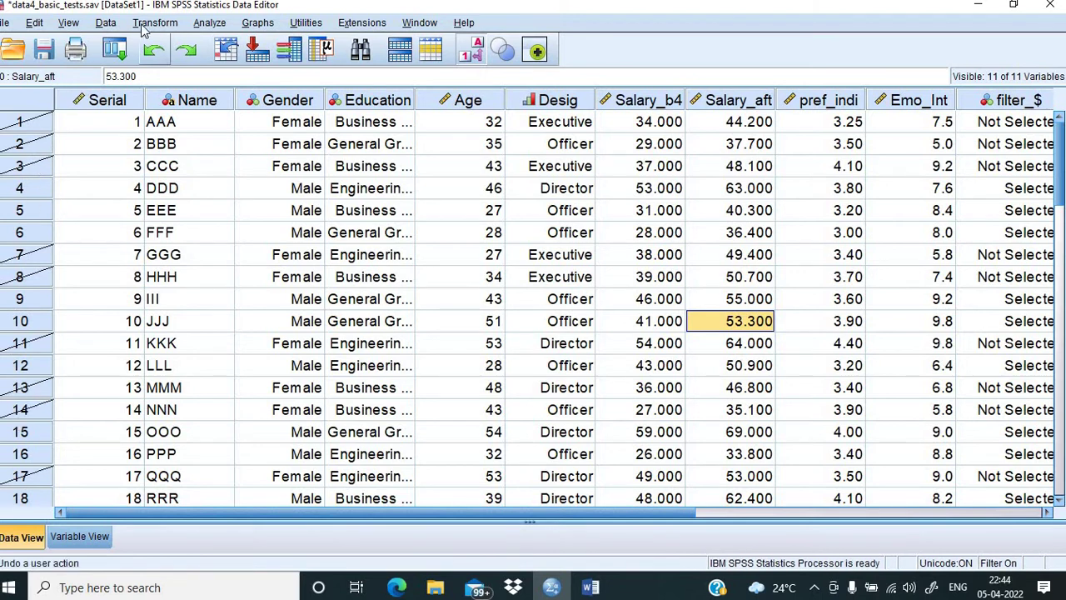
Switch the case selection back to all cases and close the resulting log output without saving.
left_click(106, 23)
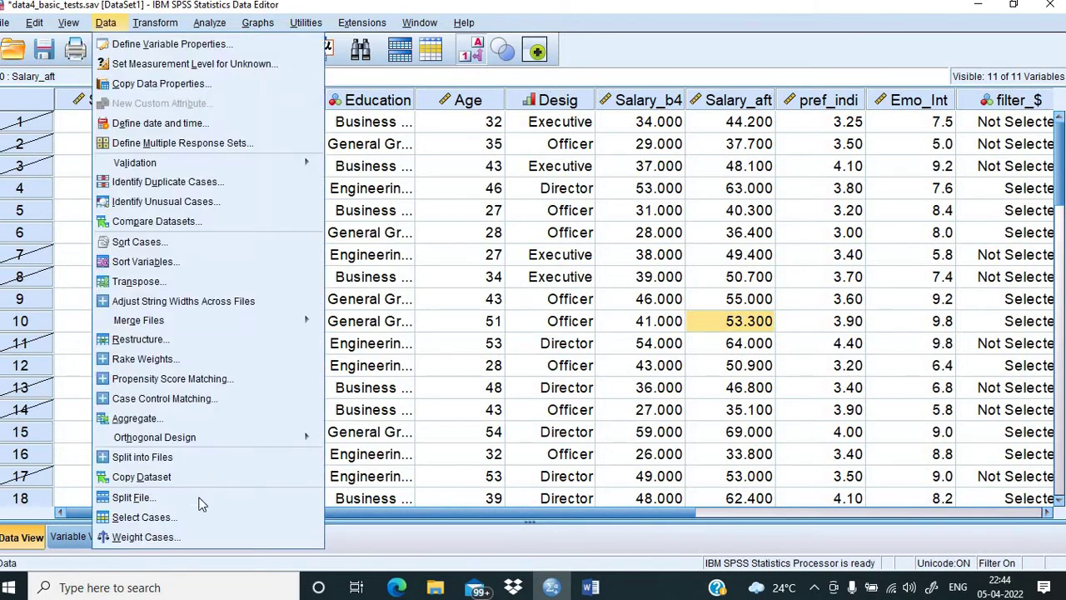
left_click(158, 518)
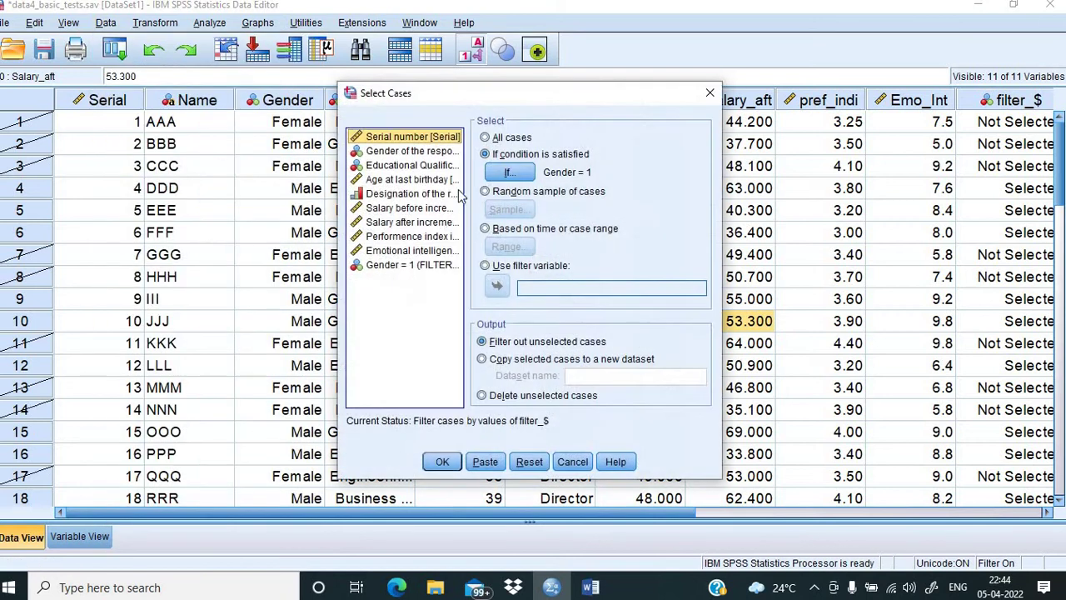
left_click(484, 137)
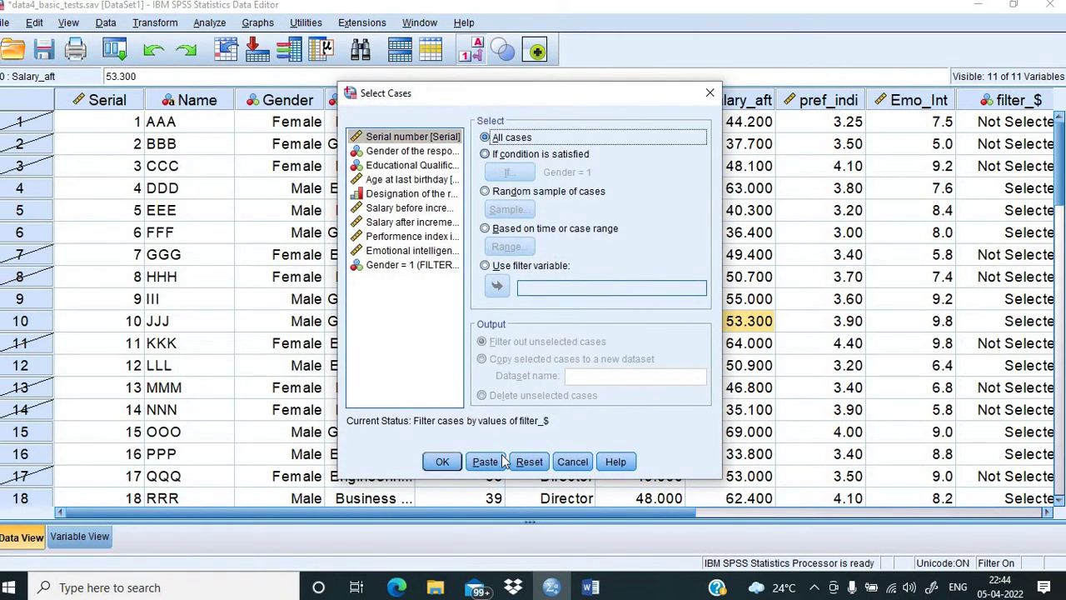
left_click(441, 462)
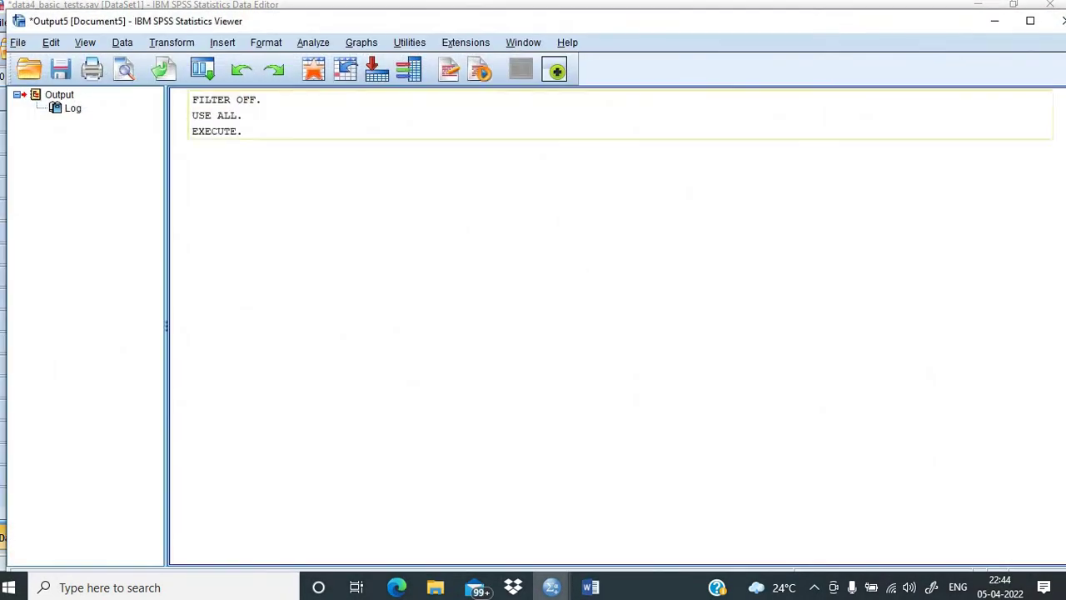
left_click(1051, 32)
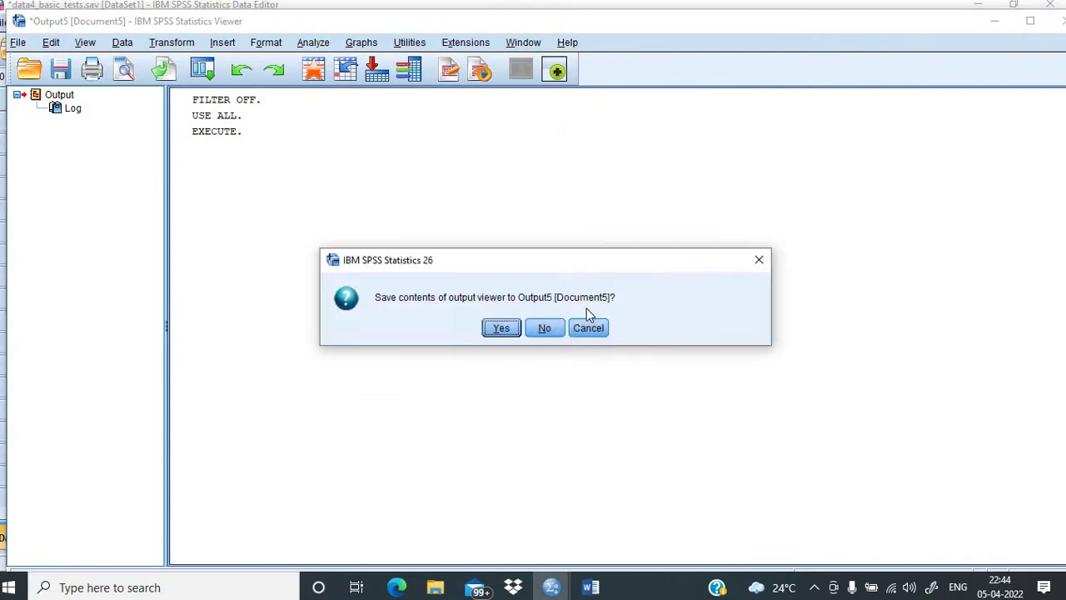
left_click(547, 327)
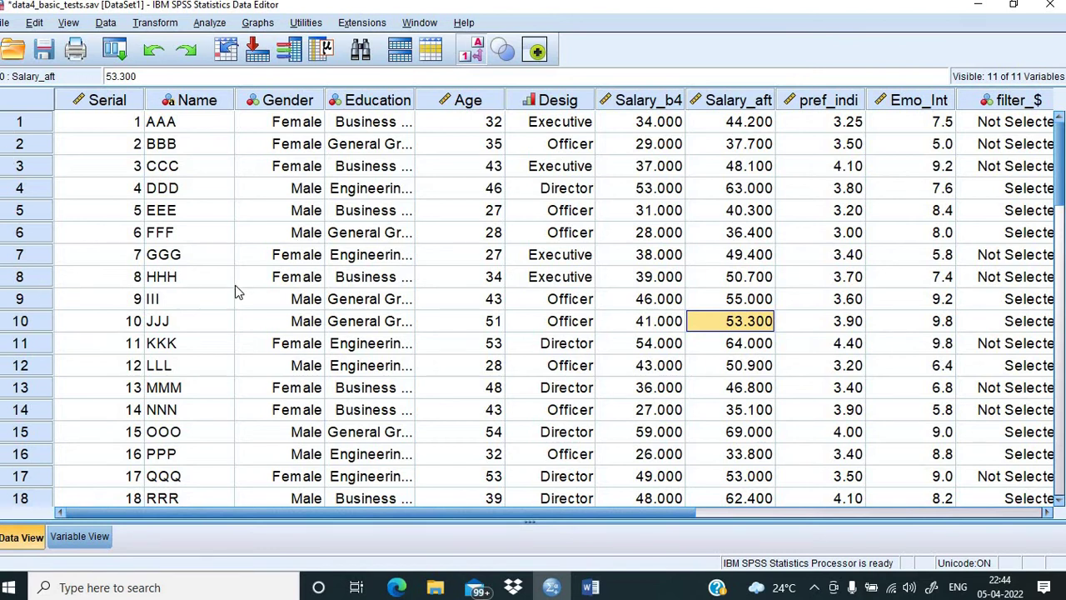
Delete the filter_$ variable from the data sheet.
left_click_drag(536, 514, 658, 509)
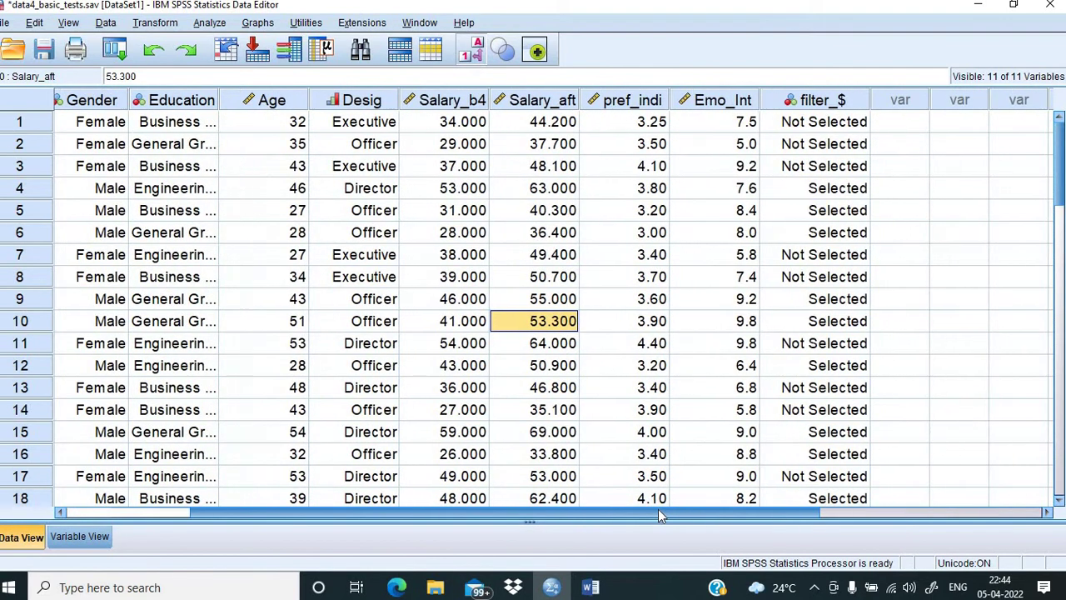
left_click(815, 108)
right_click(815, 108)
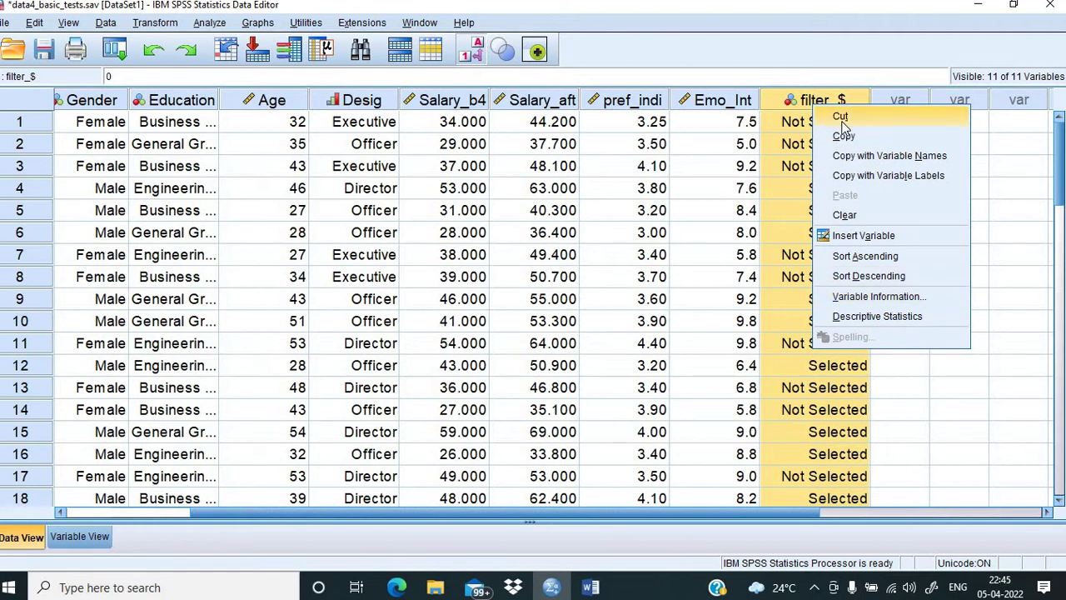
left_click(845, 214)
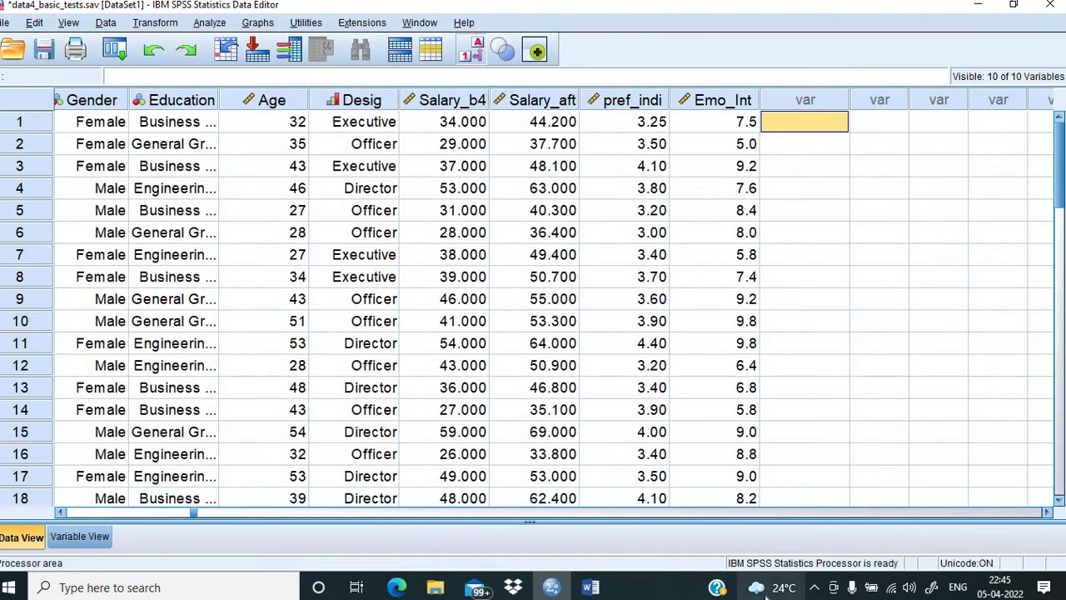
left_click(60, 512)
left_click(60, 513)
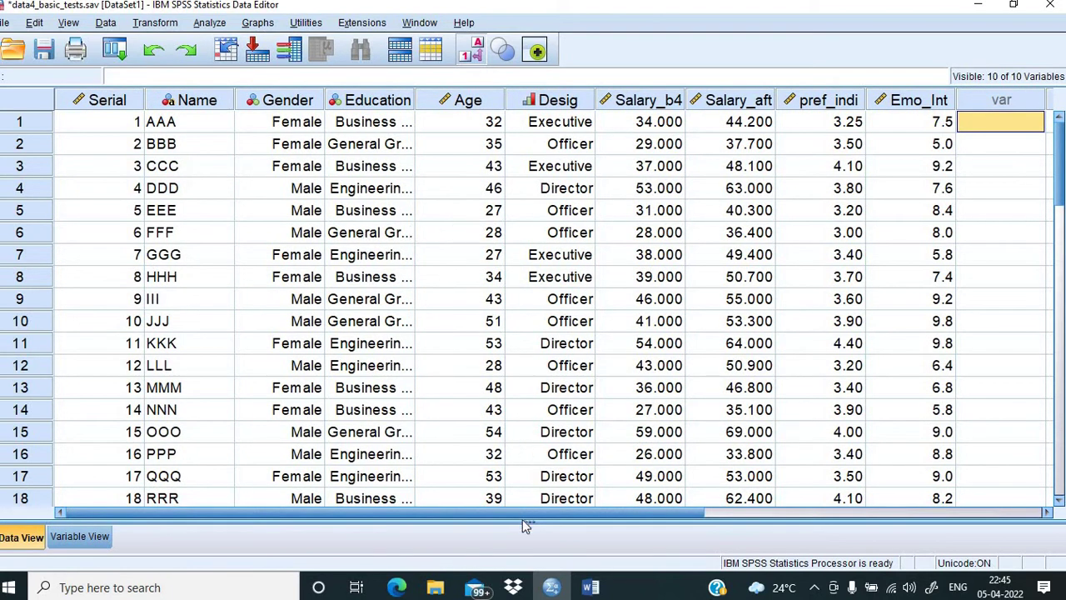
Read the Word exercise's instruction on comparing the mean salaries of males and females, and return to the SPSS data sheet.
left_click(589, 587)
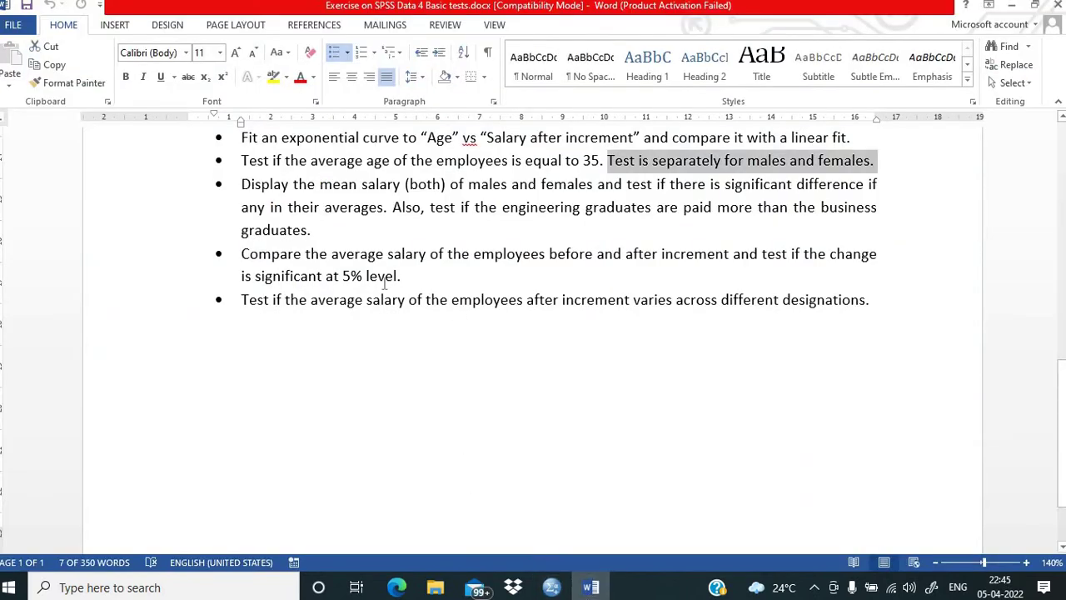
left_click_drag(242, 180, 391, 214)
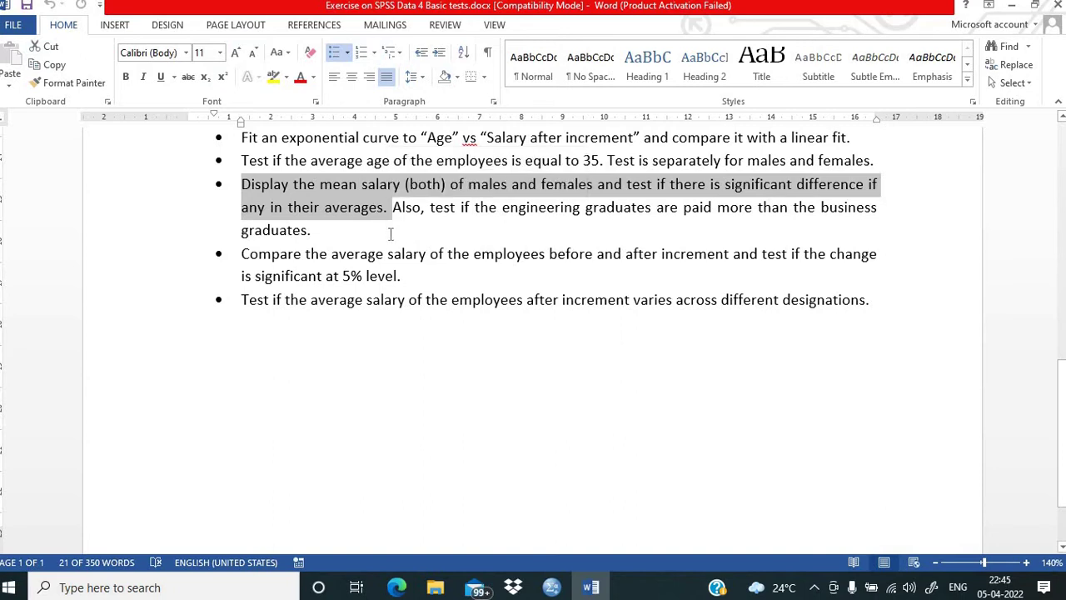
left_click(552, 587)
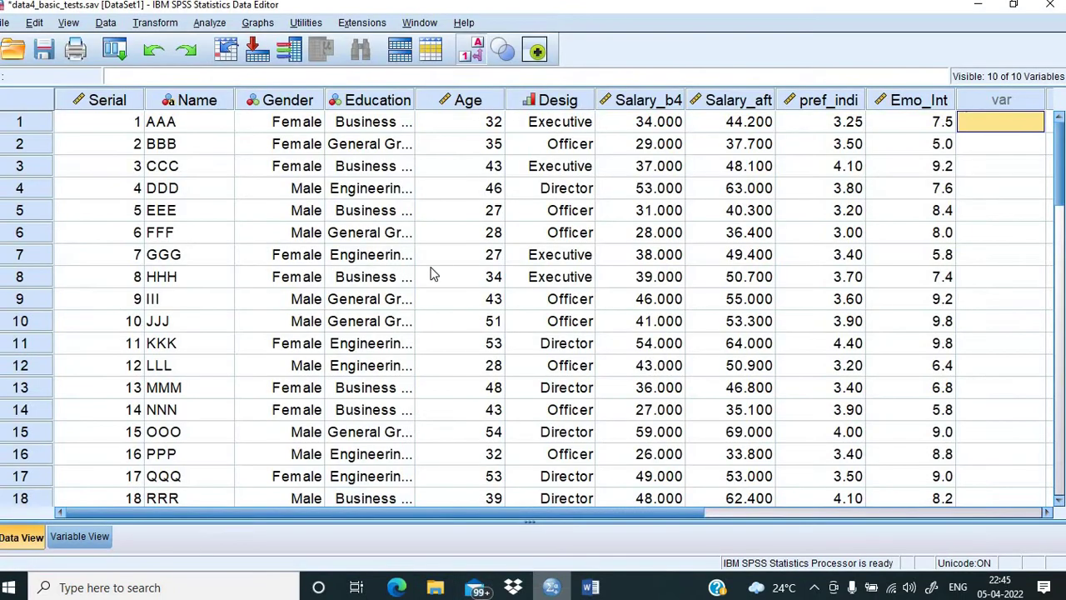
Start an Independent-Samples T Test with Salary after increment and Salary before increment as the test variables.
left_click(209, 22)
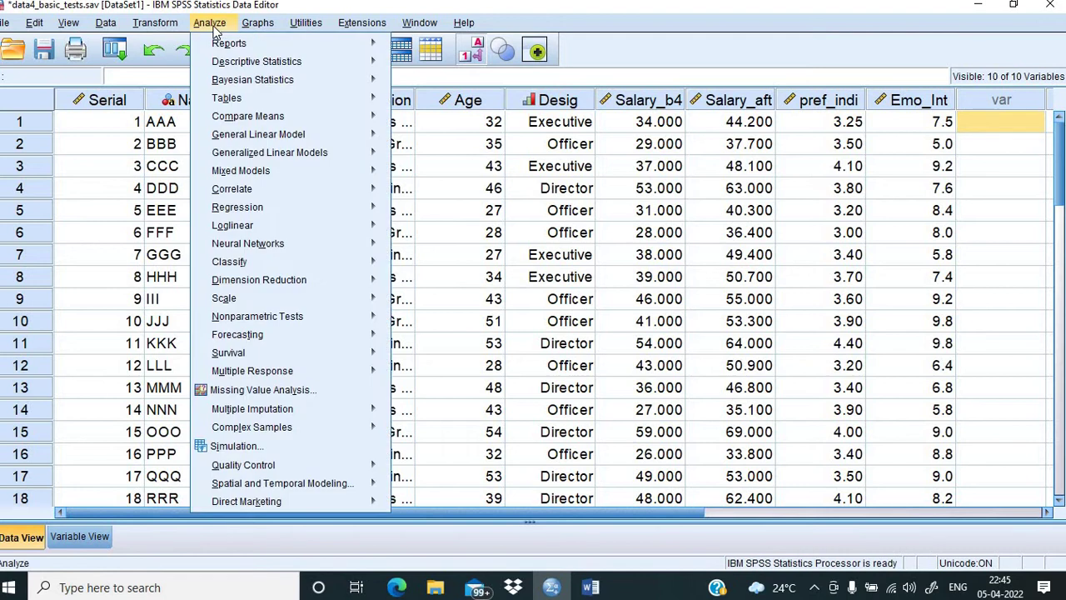
mouse_move(253, 118)
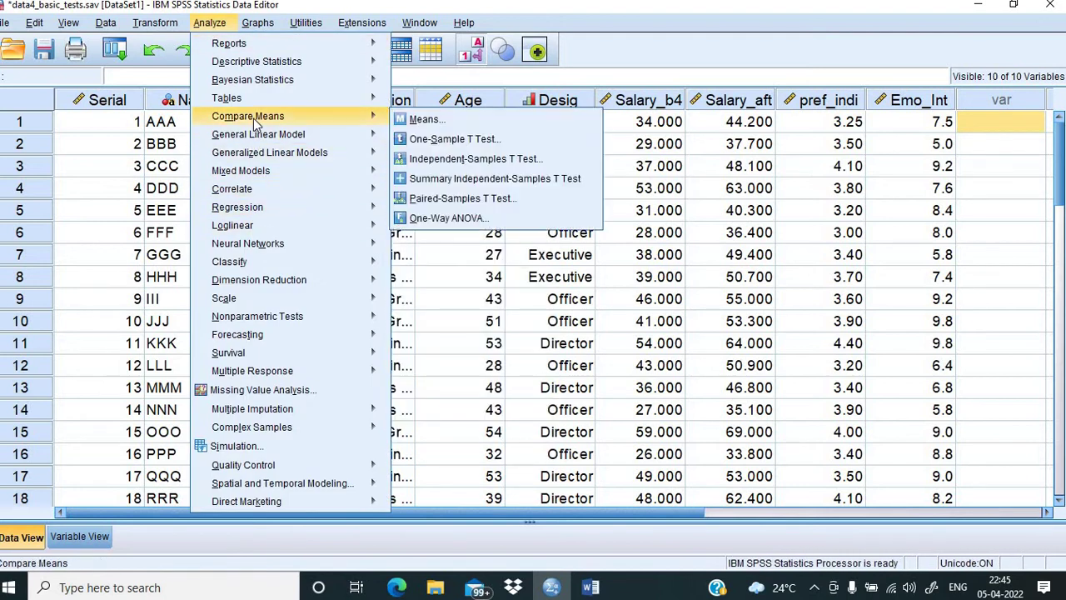
left_click(469, 159)
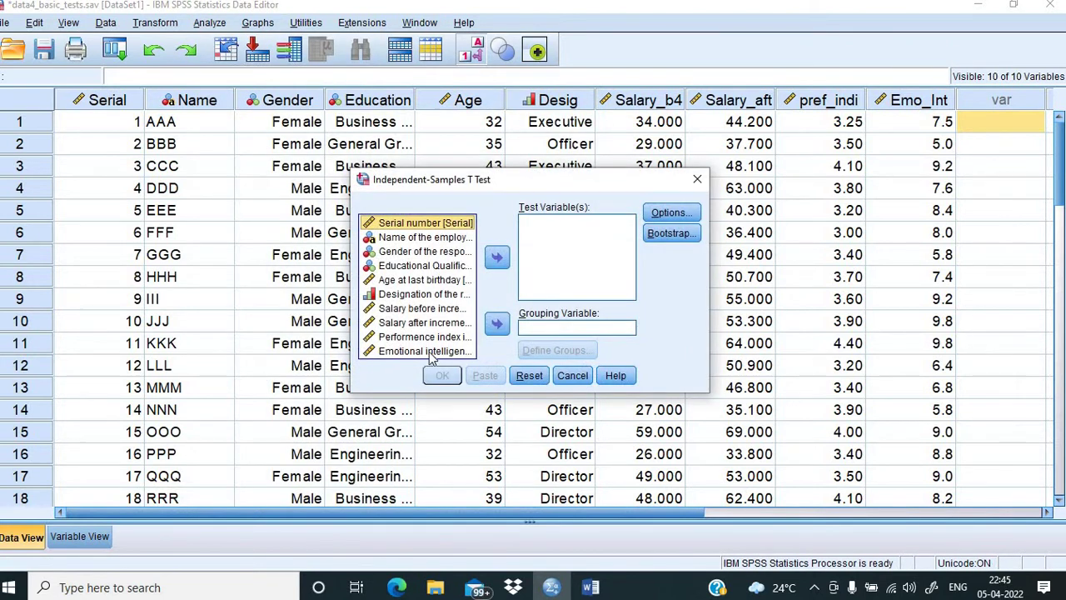
left_click(421, 323)
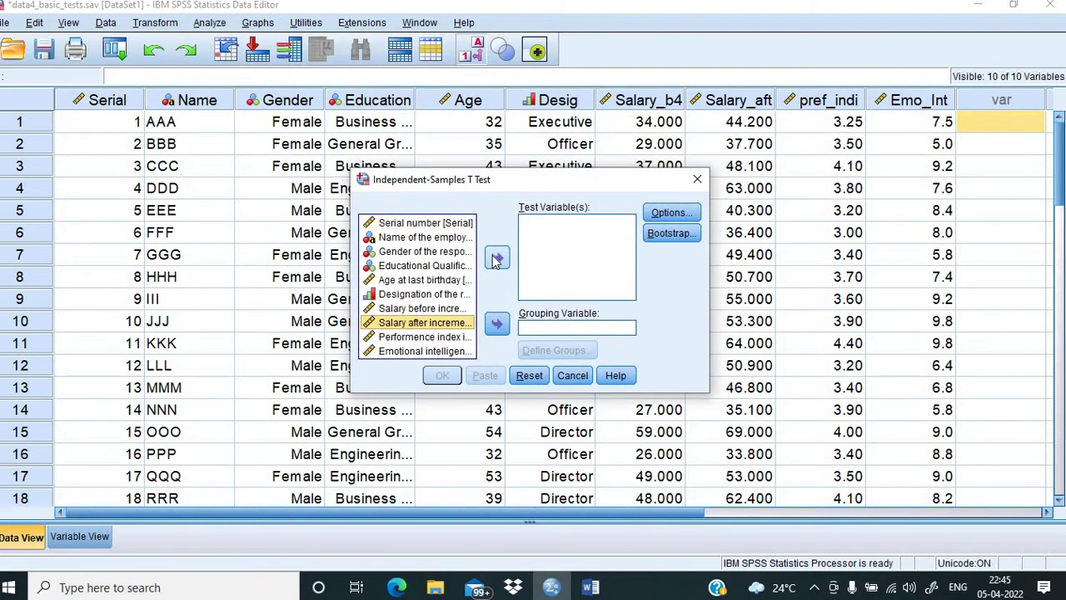
left_click(497, 259)
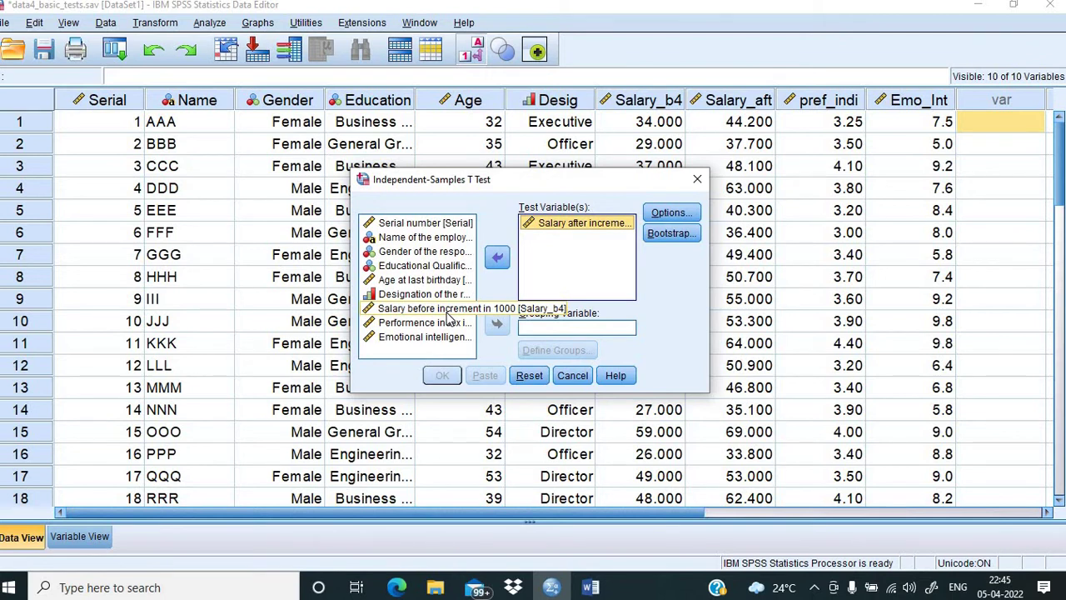
left_click(450, 310)
left_click(496, 258)
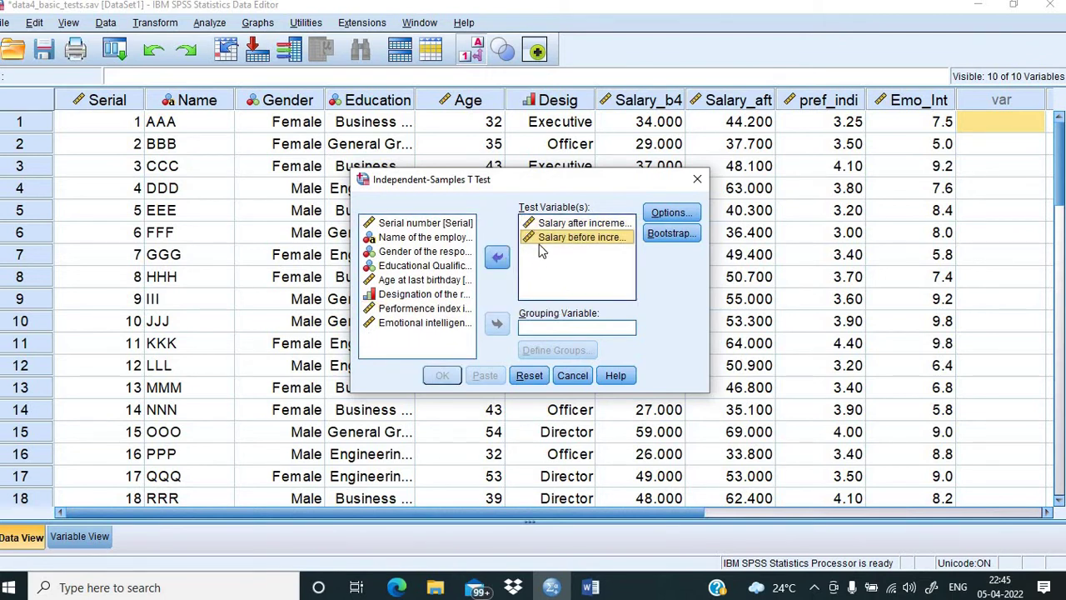
Remove Salary before increment from the test variables and set Gender as the grouping variable.
left_click(496, 259)
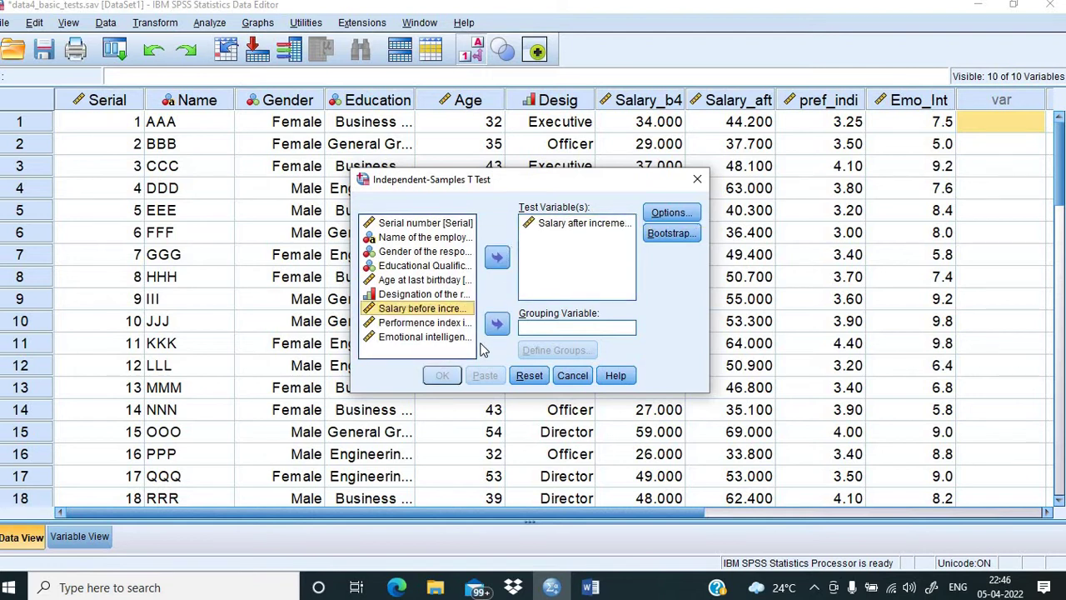
left_click(439, 251)
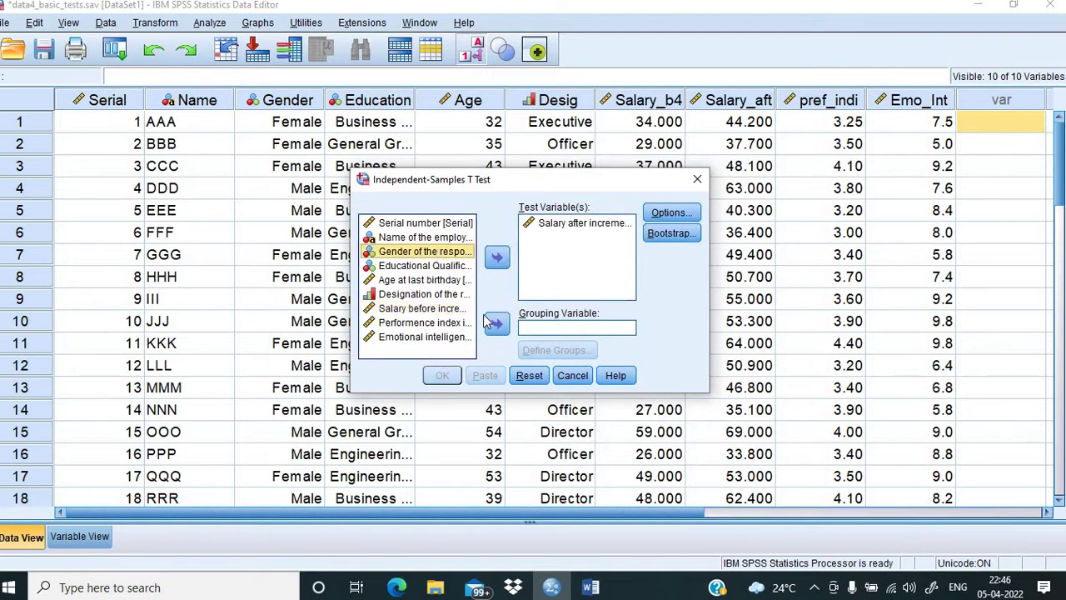
left_click(496, 324)
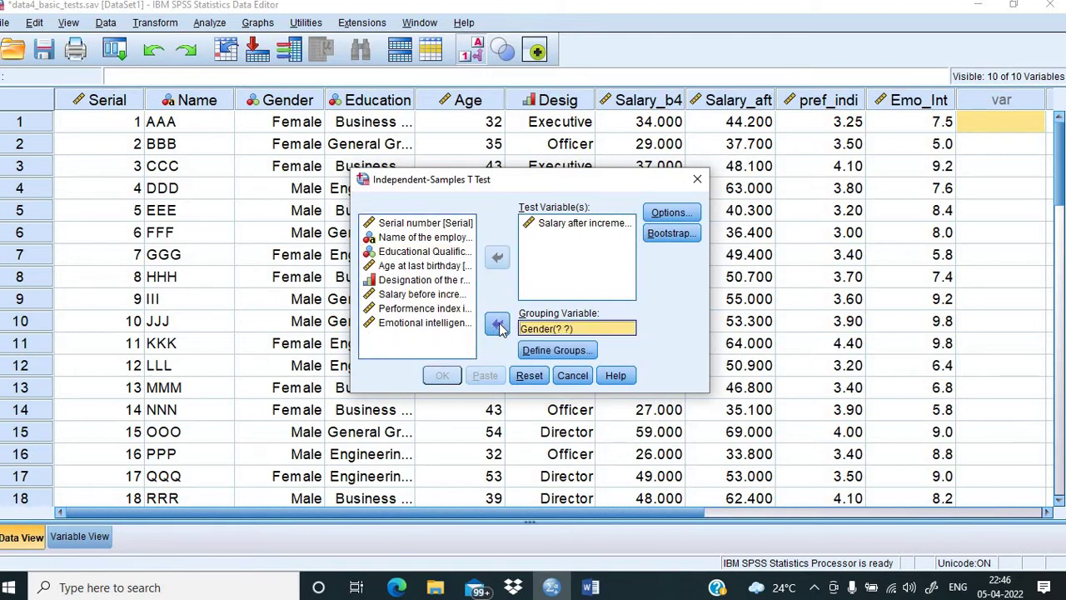
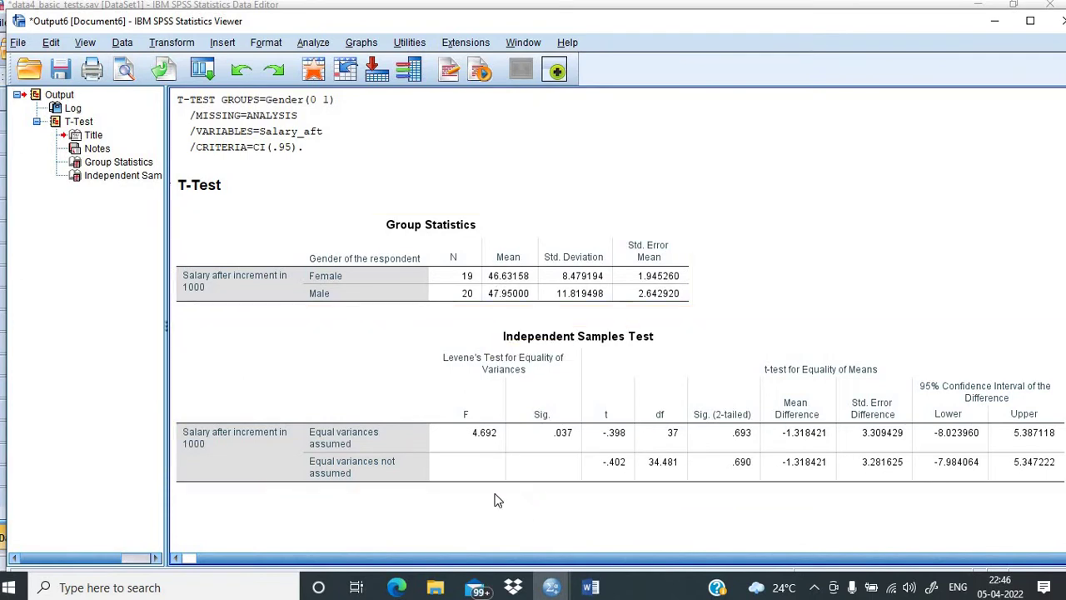
Examine the Independent Samples Test table for salary by gender, and close the output without saving.
left_click(315, 443)
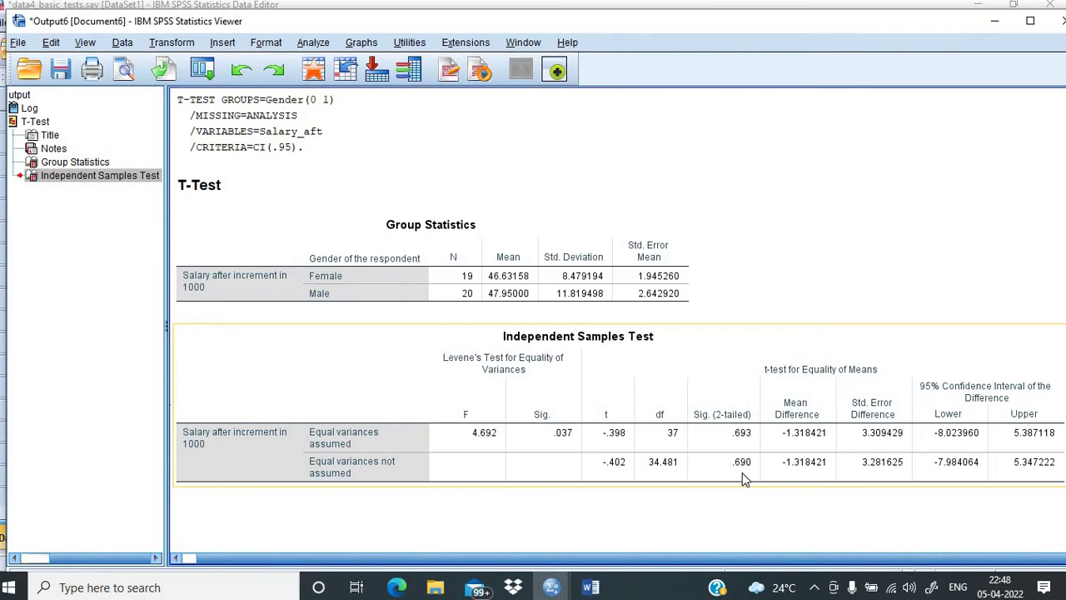
left_click_drag(673, 23, 639, 29)
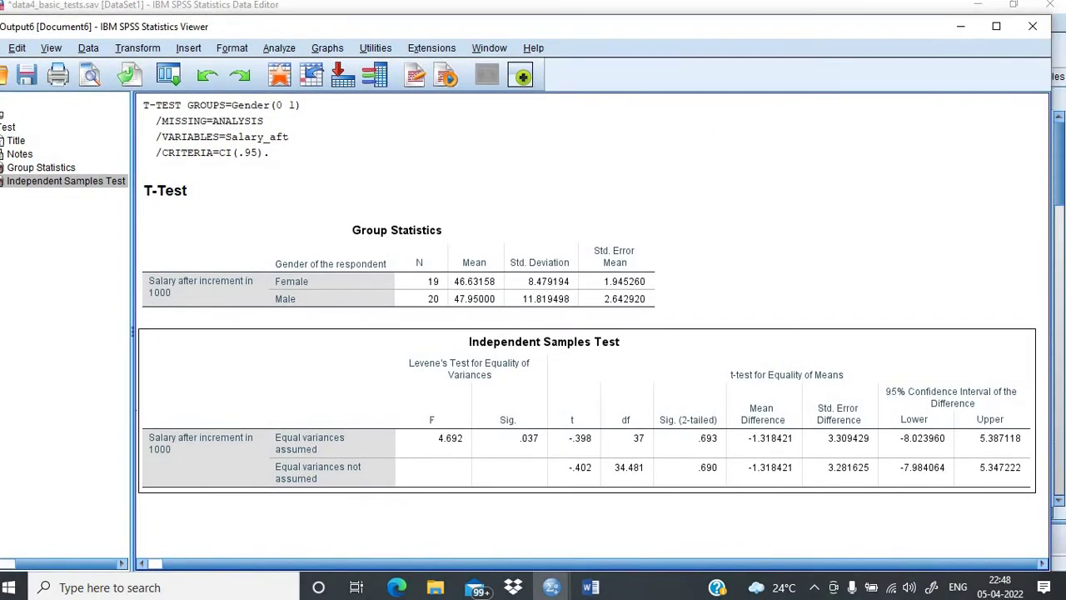
left_click(1032, 26)
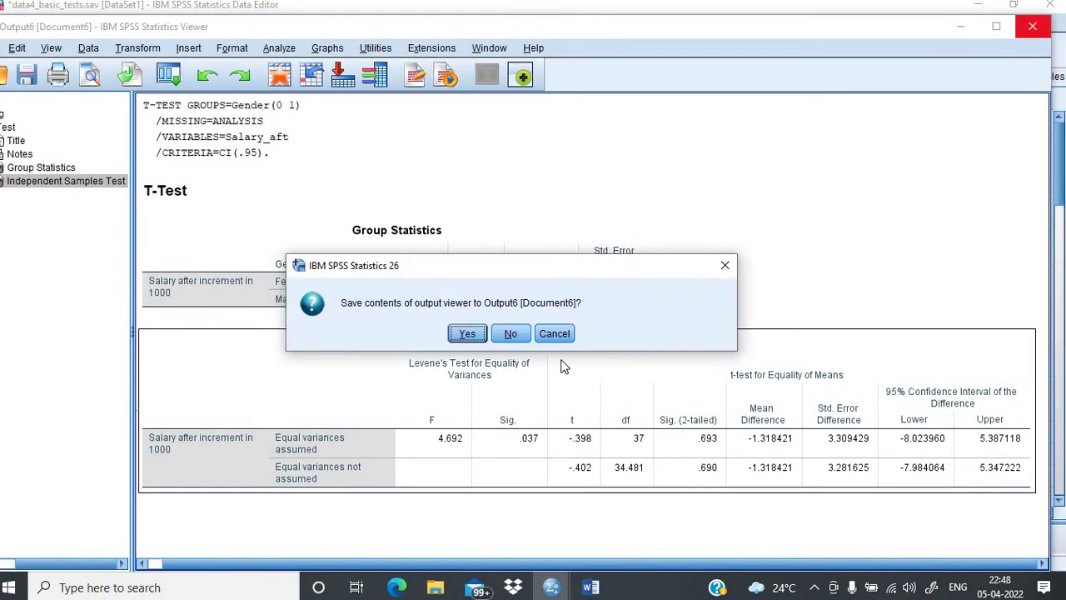
left_click(511, 334)
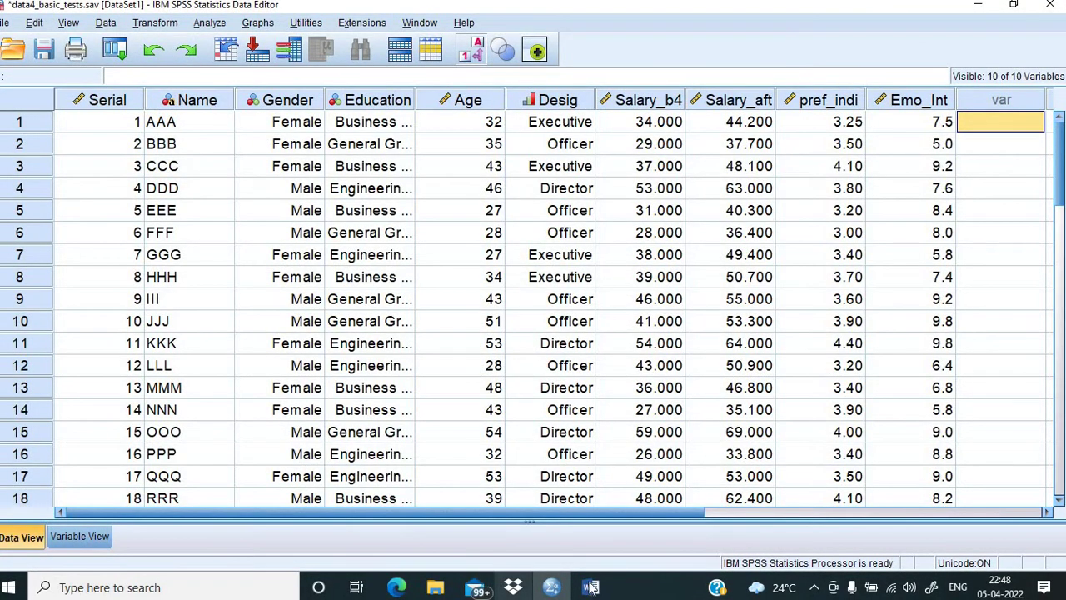
Read the Word exercise's instruction on whether engineering graduates are paid more than business graduates, and return to SPSS.
left_click(590, 587)
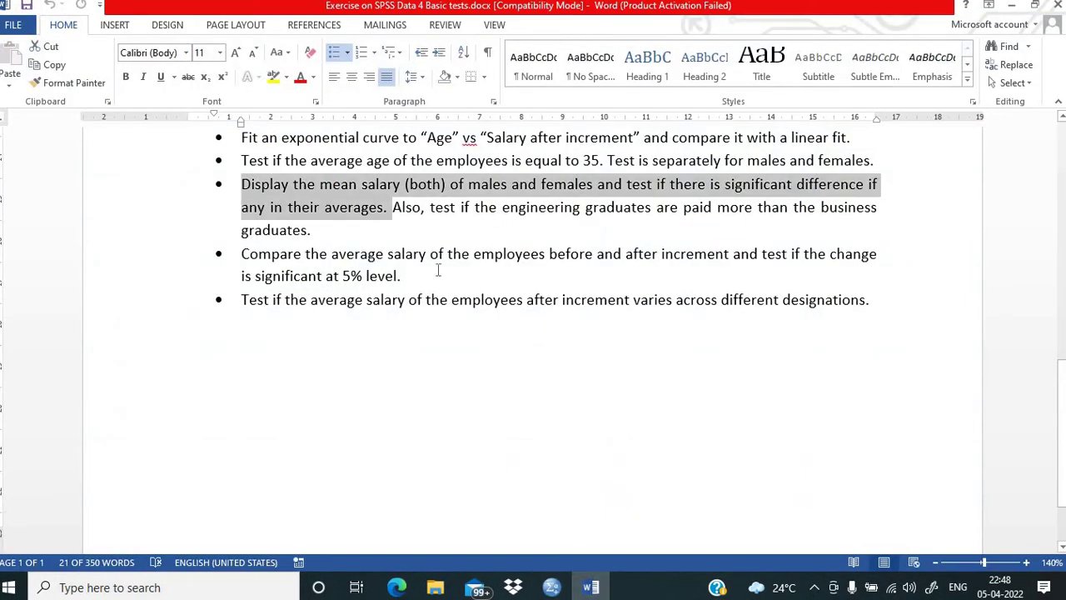
left_click_drag(393, 208, 317, 233)
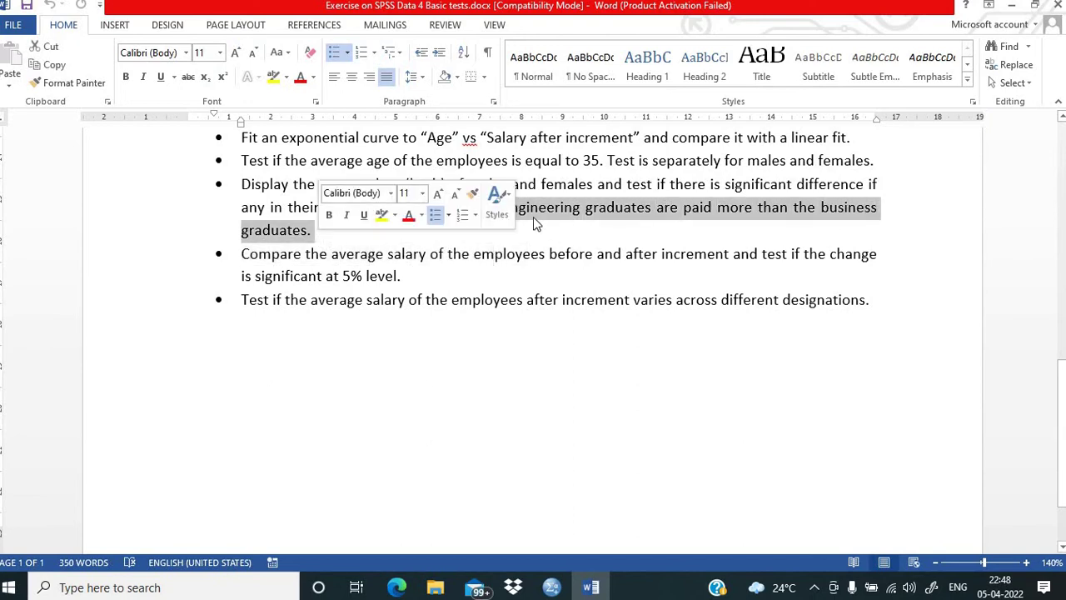
left_click(551, 587)
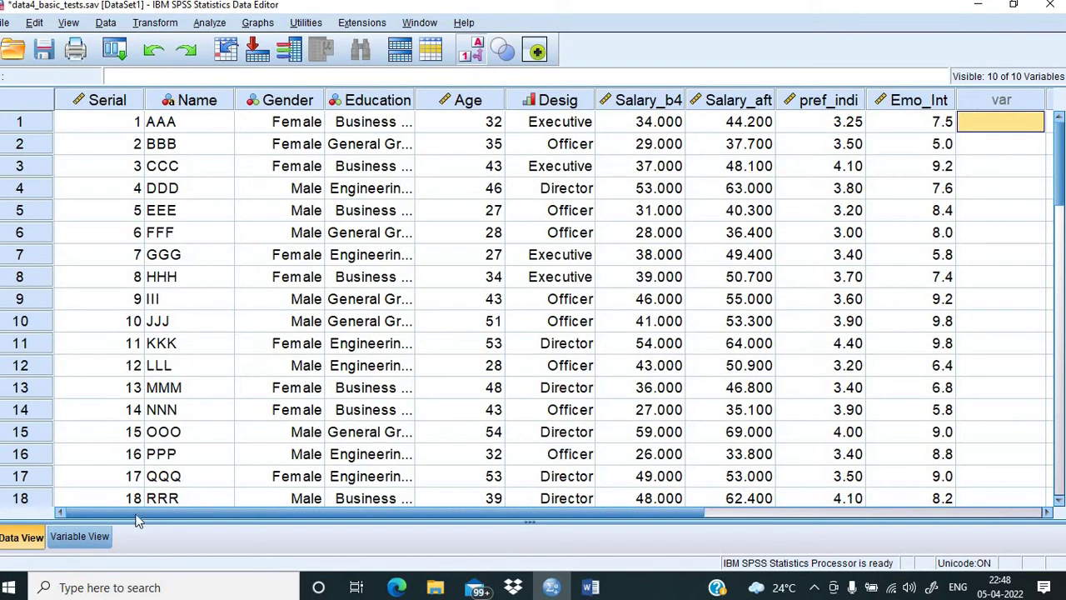
Look up the value labels defined for the Education variable.
left_click(75, 538)
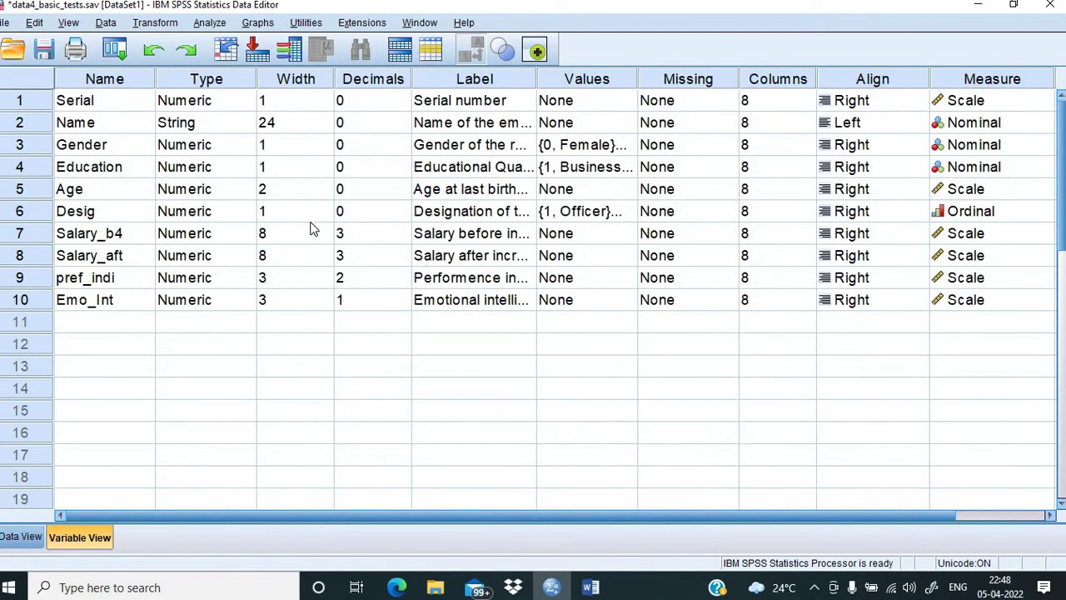
left_click(633, 169)
left_click(631, 167)
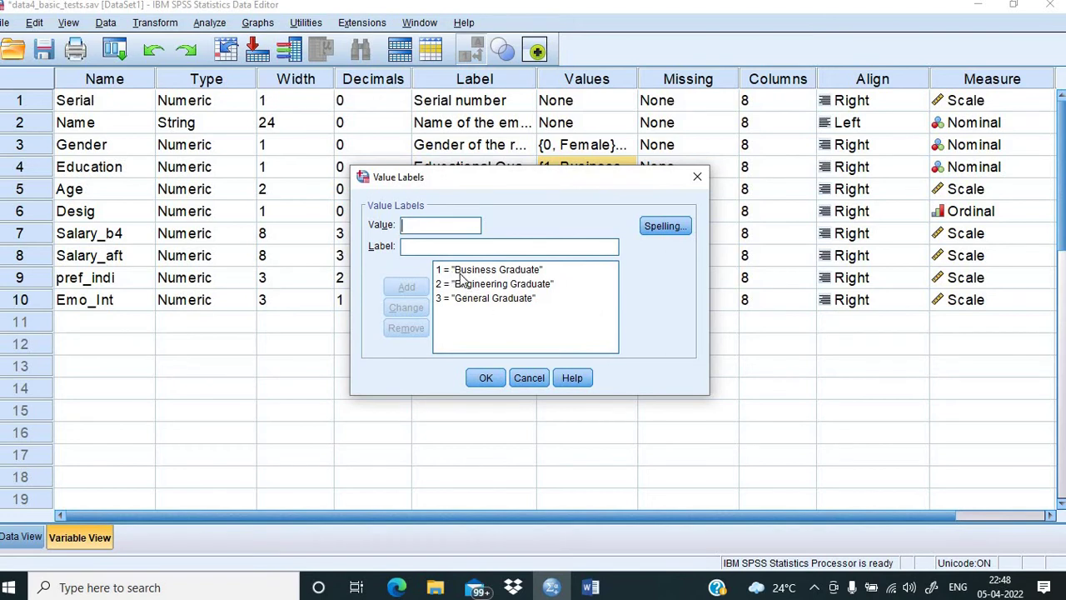
left_click(469, 299)
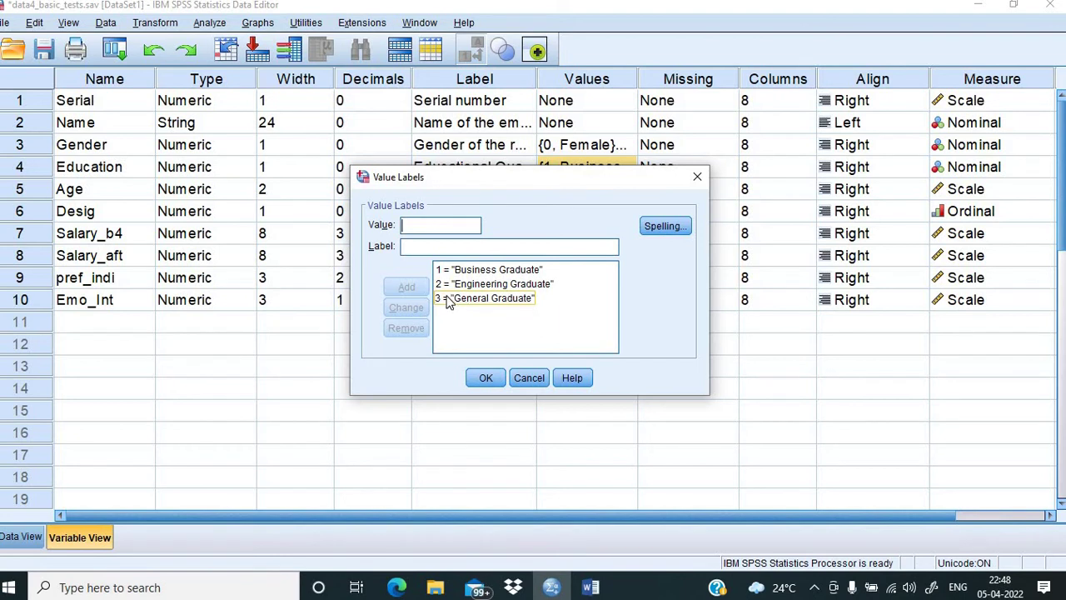
left_click(481, 380)
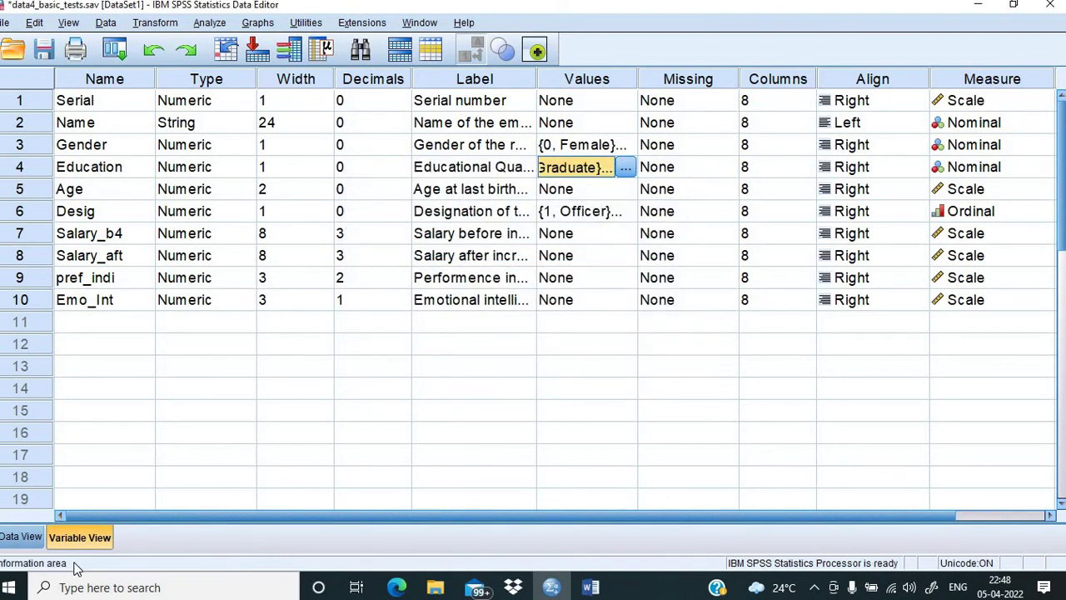
Start an Independent-Samples T Test on Salary after increment and replace Gender with Educational Qualification as the grouping variable.
left_click(220, 28)
mouse_move(257, 121)
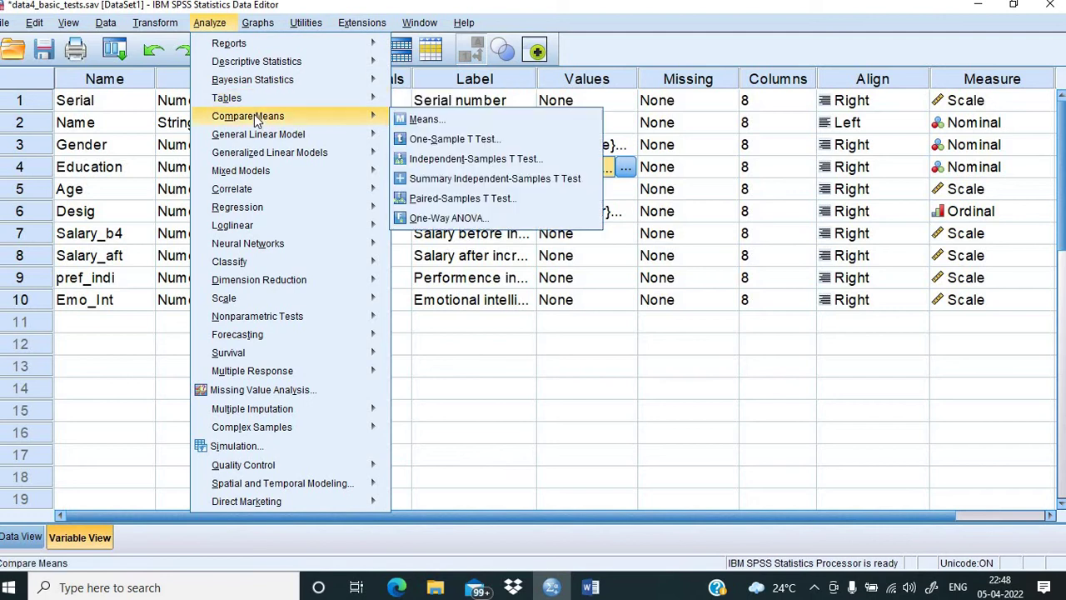
left_click(439, 160)
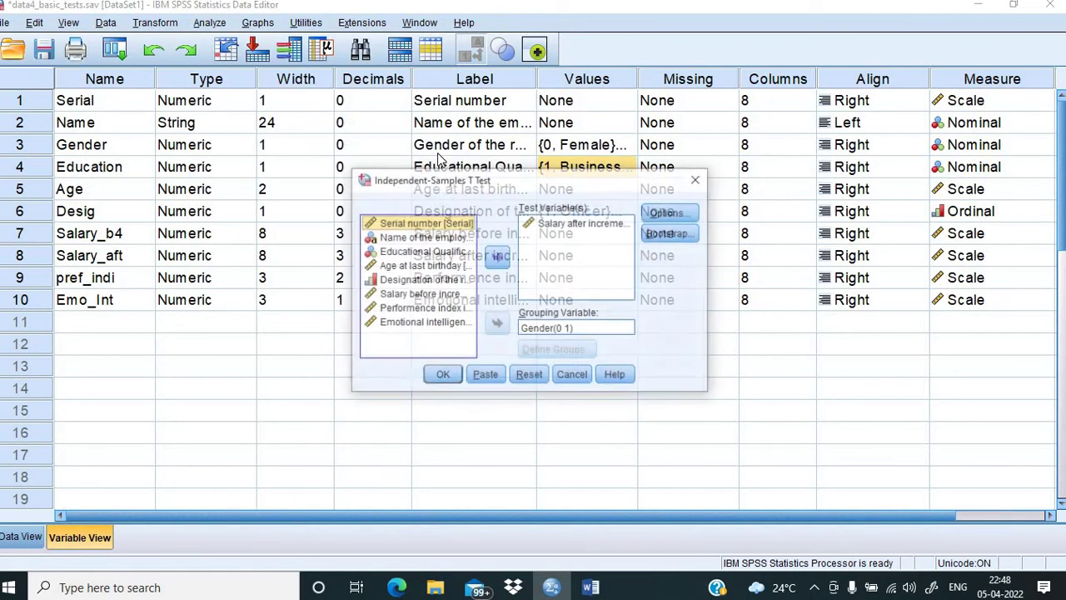
left_click(550, 226)
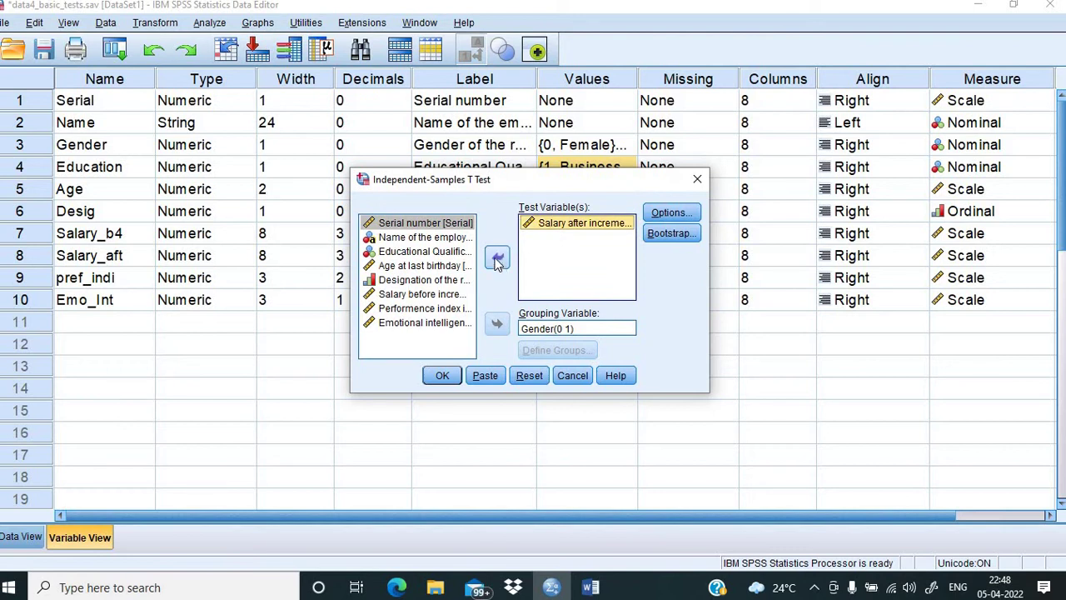
left_click(592, 587)
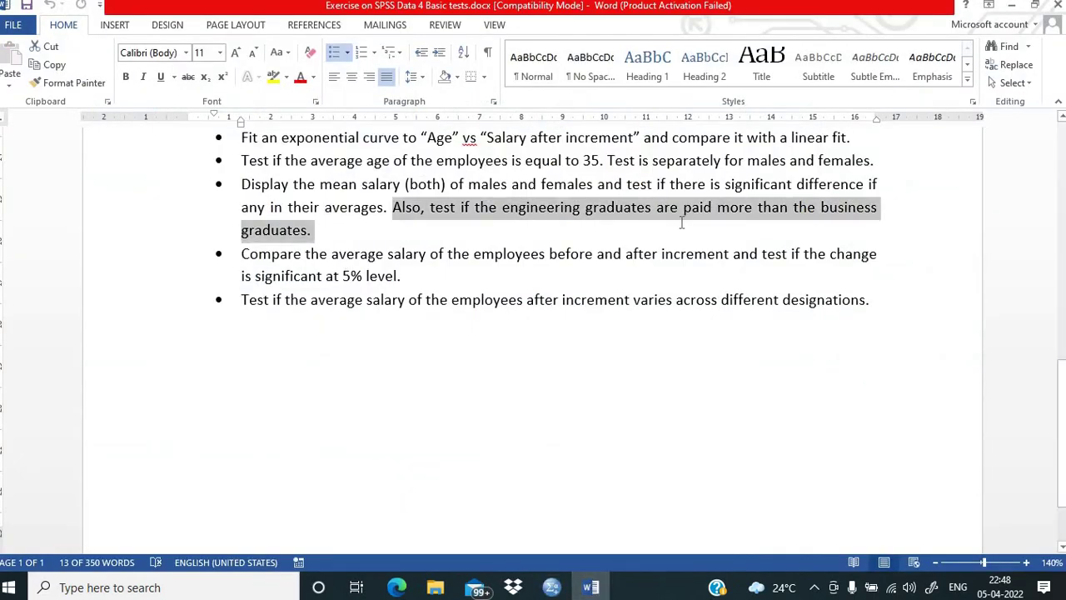
left_click(551, 587)
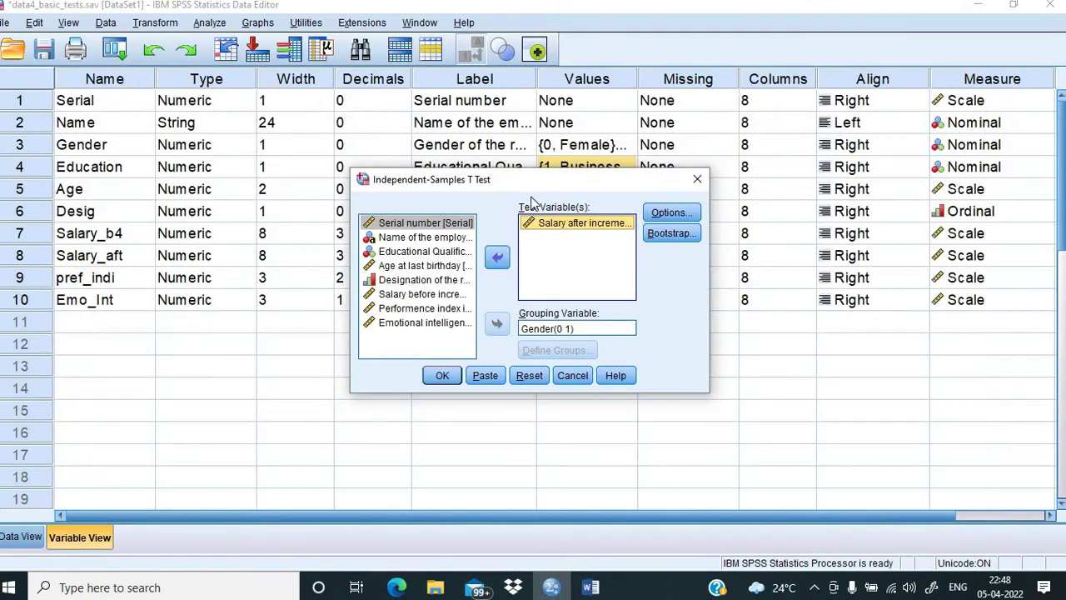
left_click(565, 329)
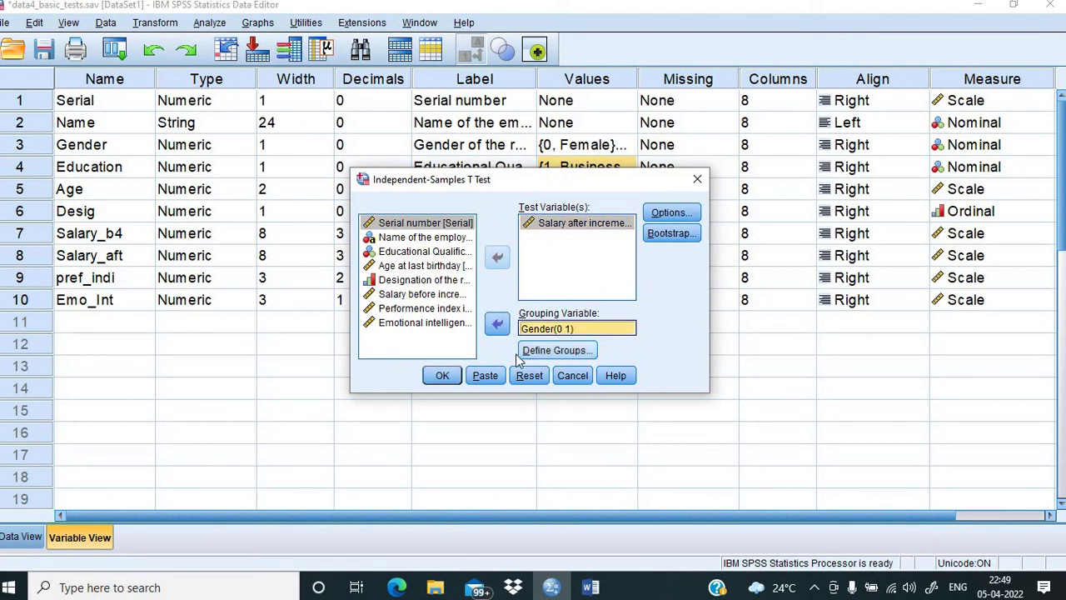
left_click(497, 326)
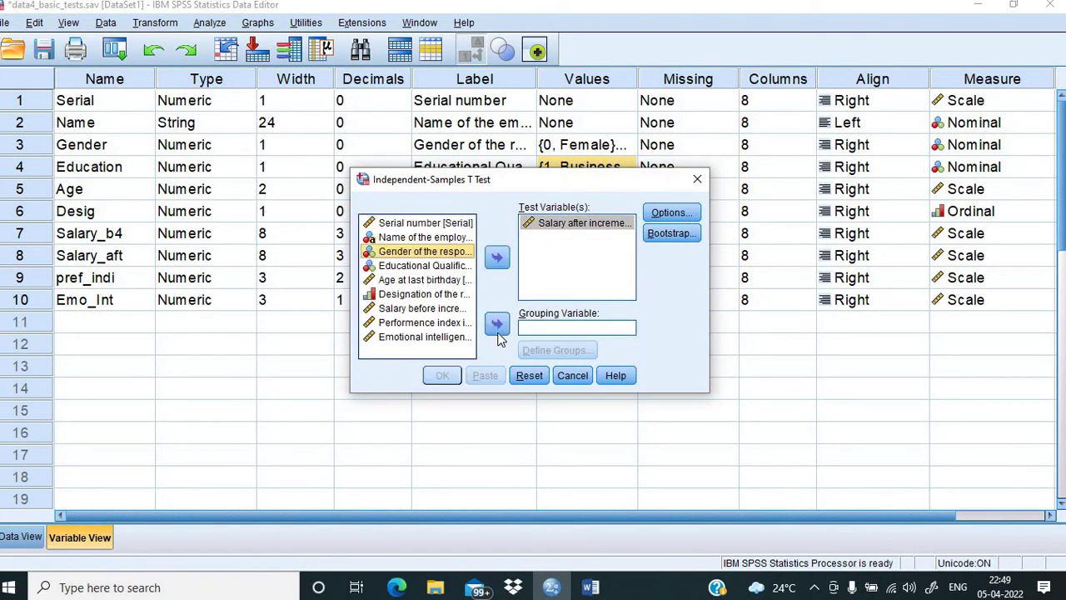
left_click(429, 266)
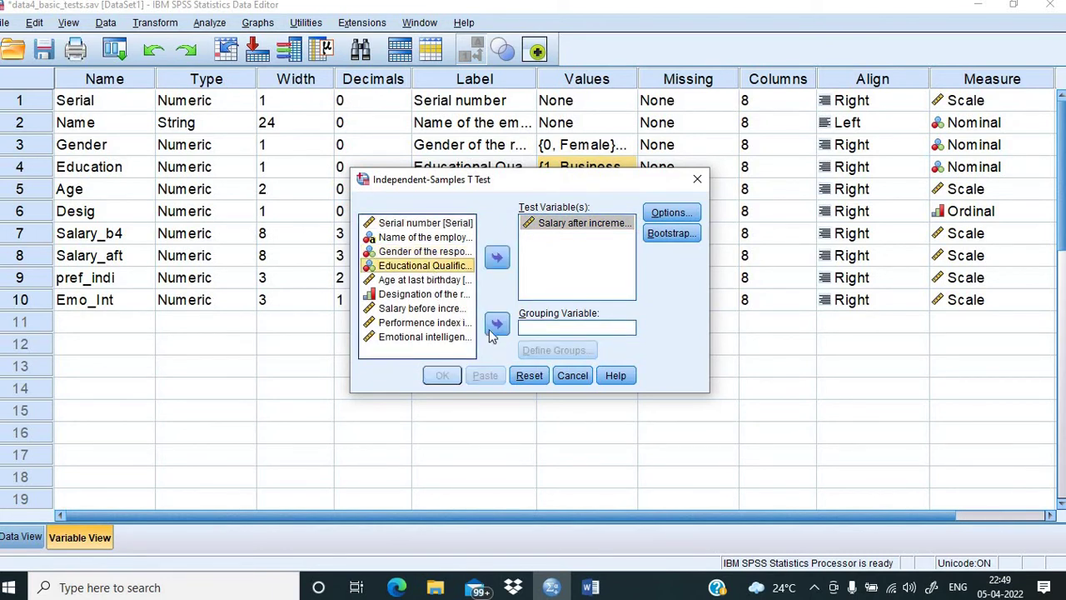
left_click(497, 325)
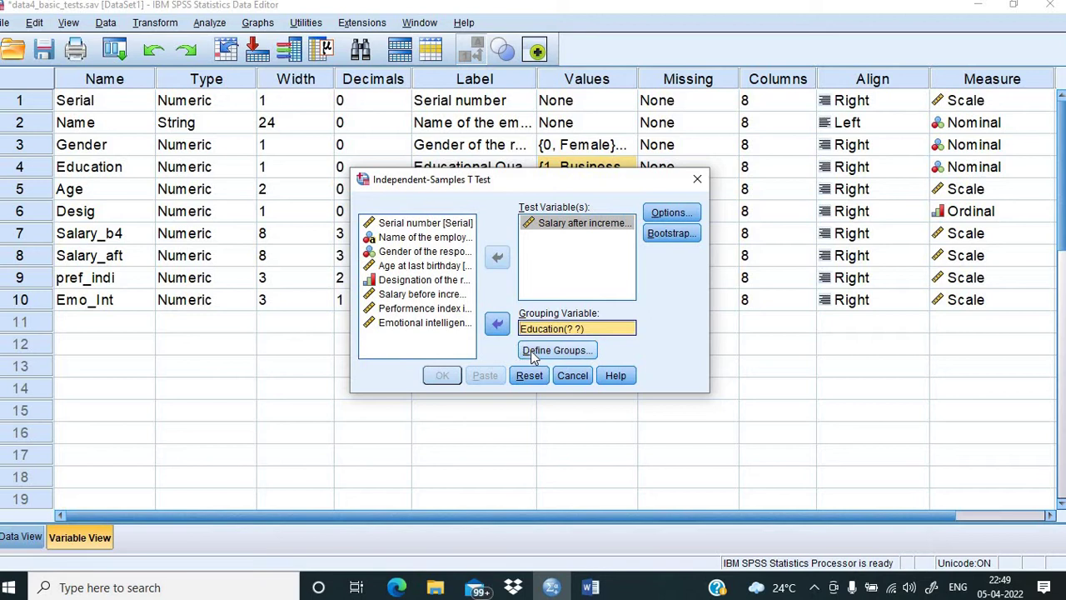
Define the Education groups as 1 and 2, run the test, and examine the Independent Samples Test table.
left_click(530, 351)
left_click(531, 263)
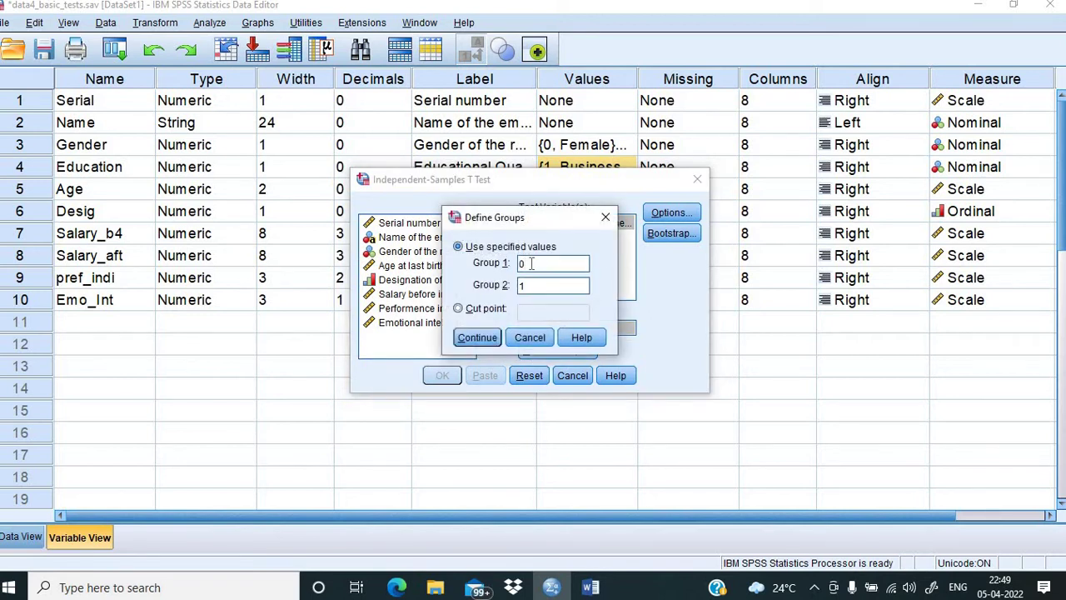
key("BackSpace")
type("1")
left_click(539, 284)
key("BackSpace")
type("2")
left_click(477, 338)
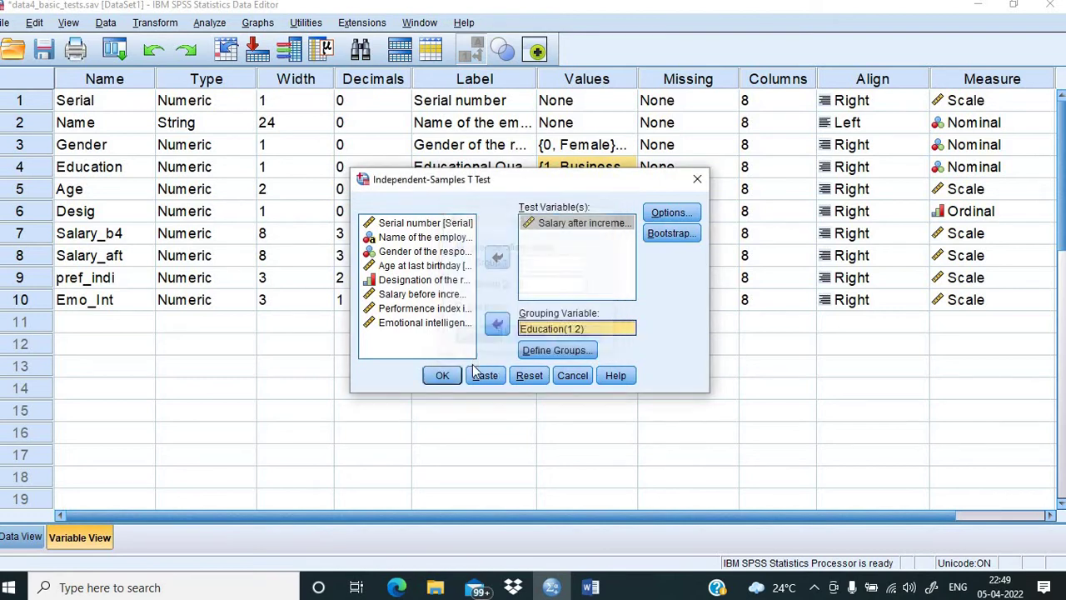
left_click(439, 377)
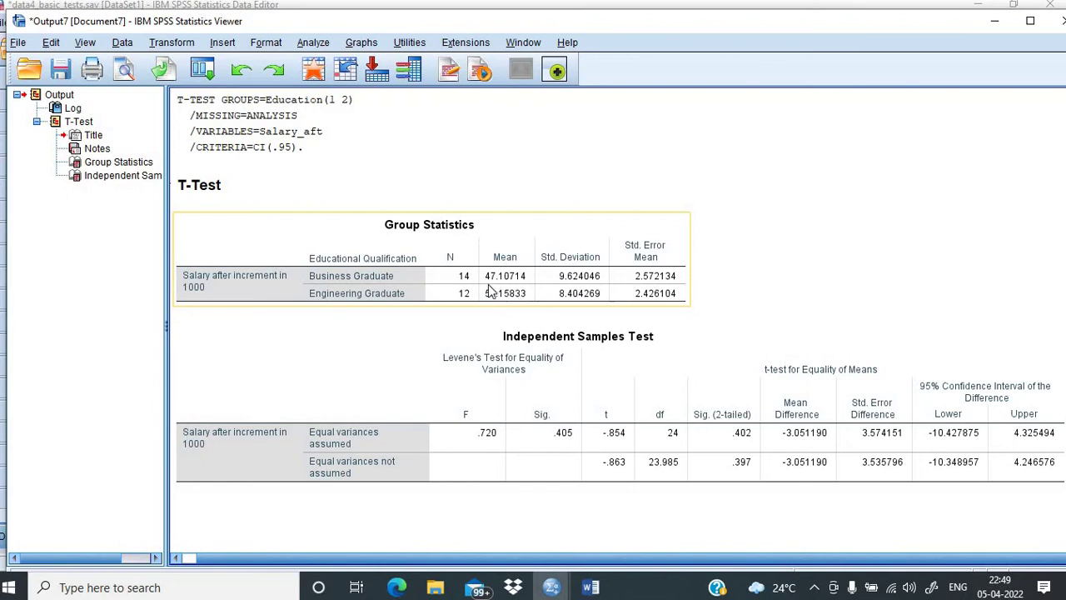
left_click(486, 473)
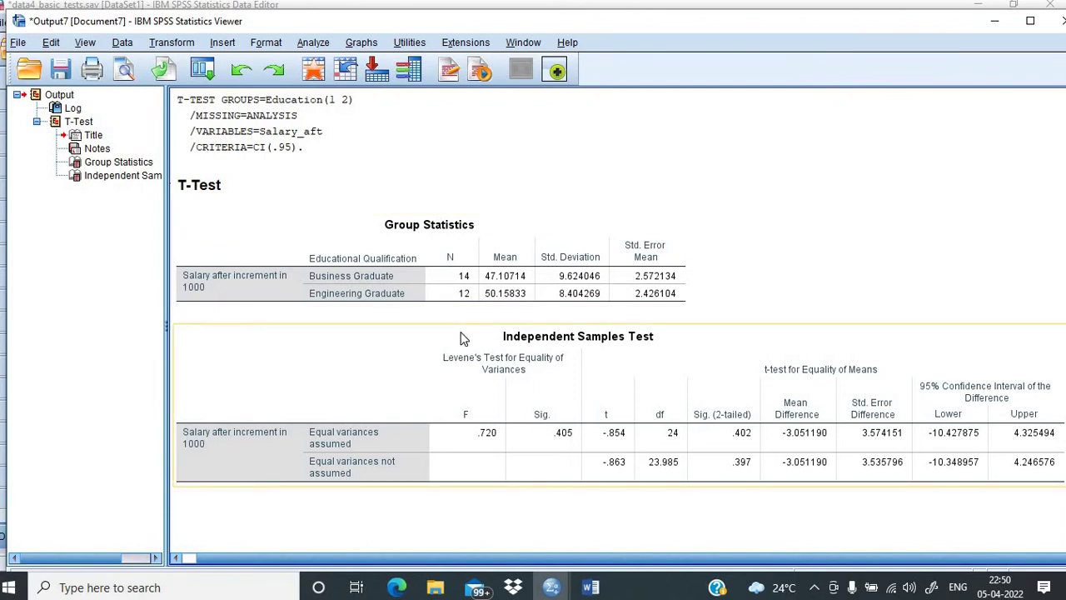
Read the Word exercise's instruction on comparing salaries before and after increment, and select the Salary_b4 column in the SPSS data sheet.
left_click(592, 588)
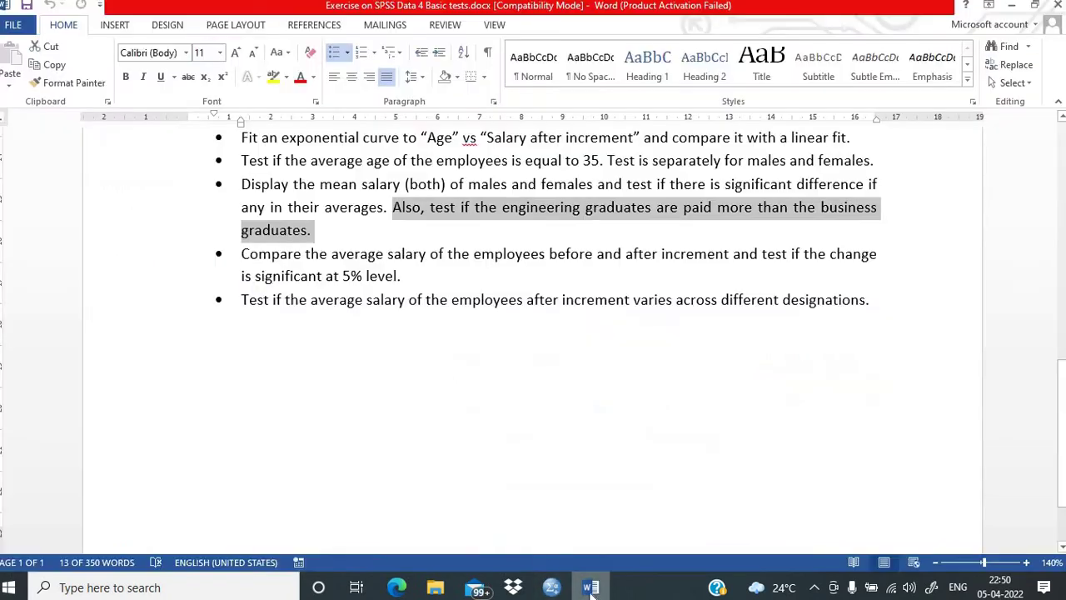
left_click(263, 276)
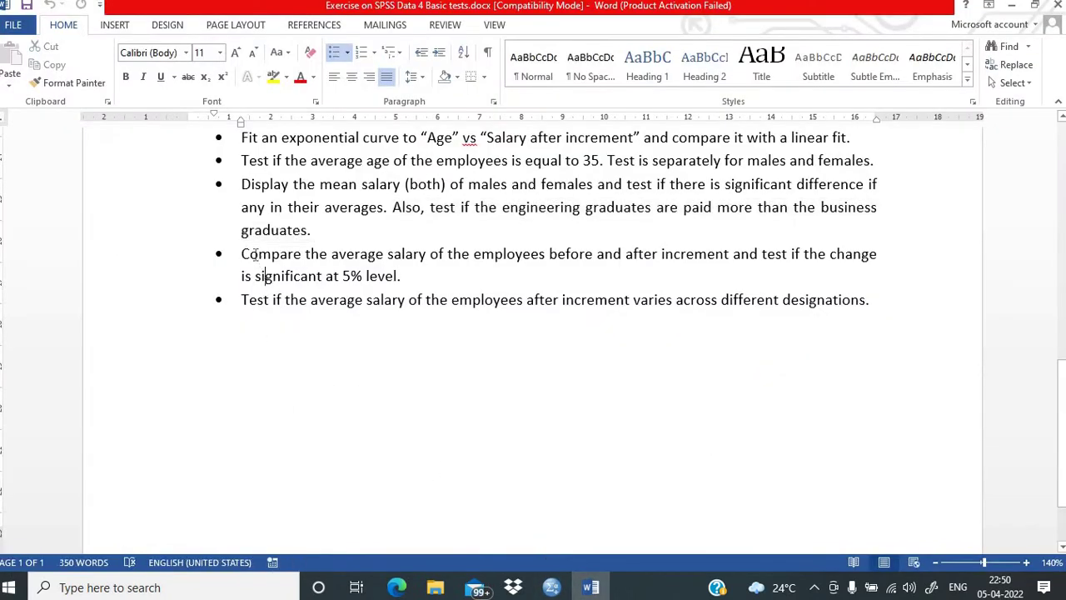
left_click_drag(241, 254, 406, 280)
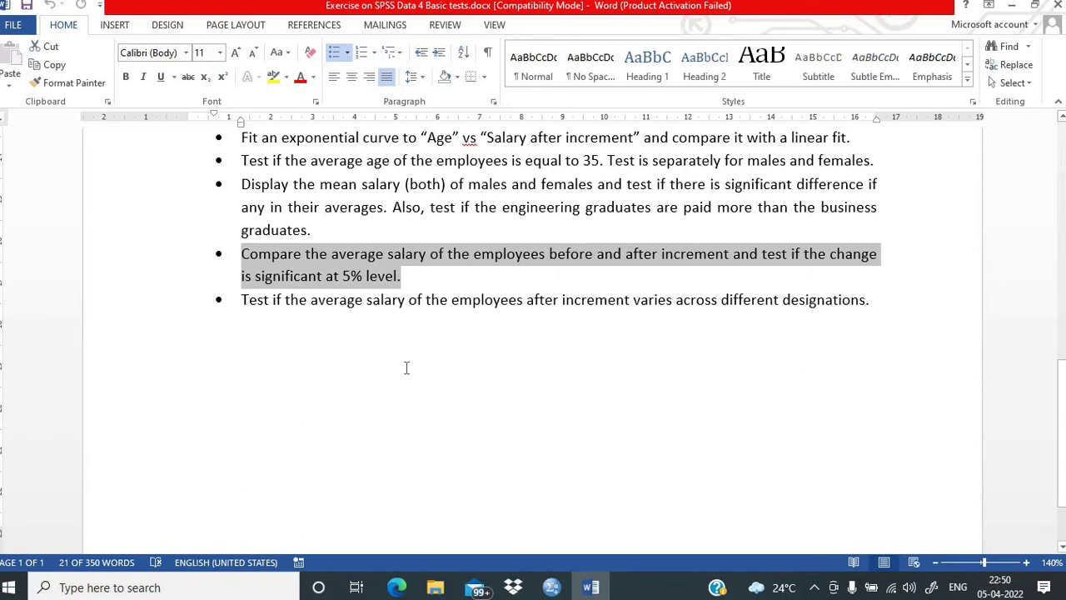
left_click(551, 587)
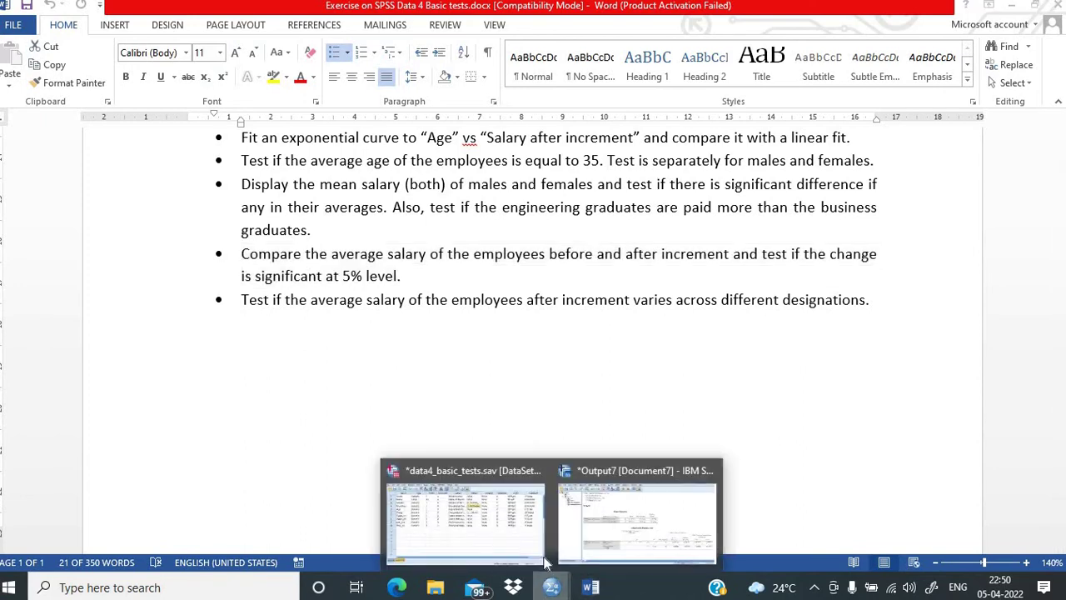
left_click(516, 541)
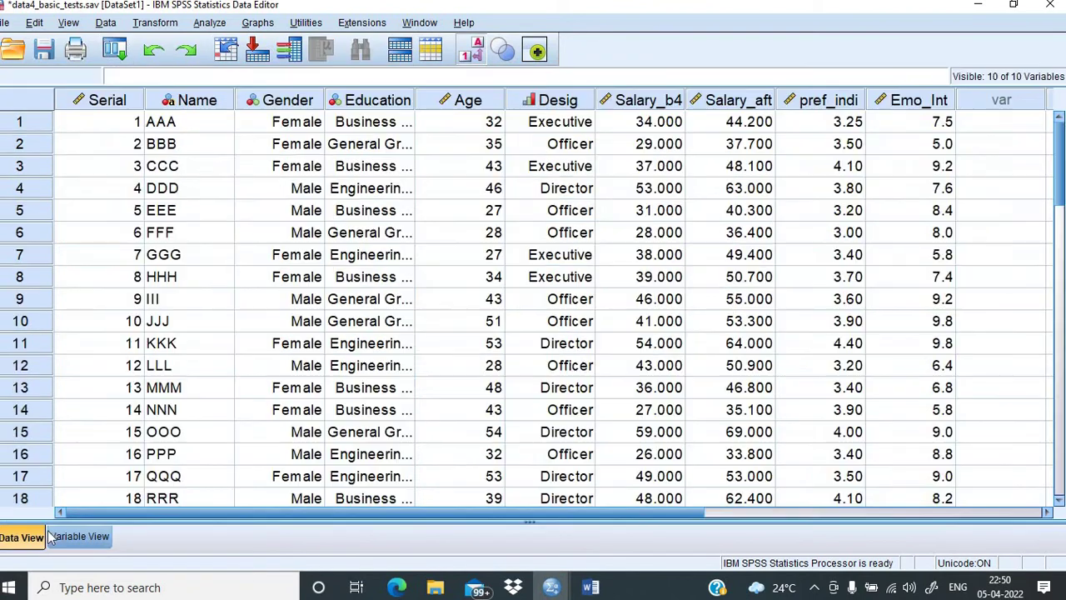
left_click(20, 537)
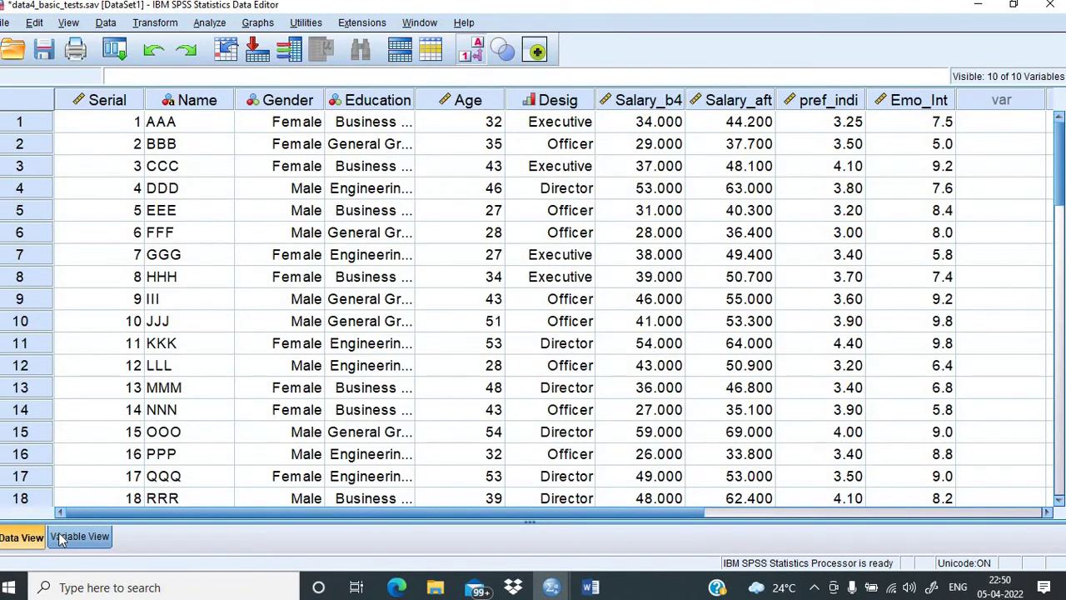
left_click(649, 104)
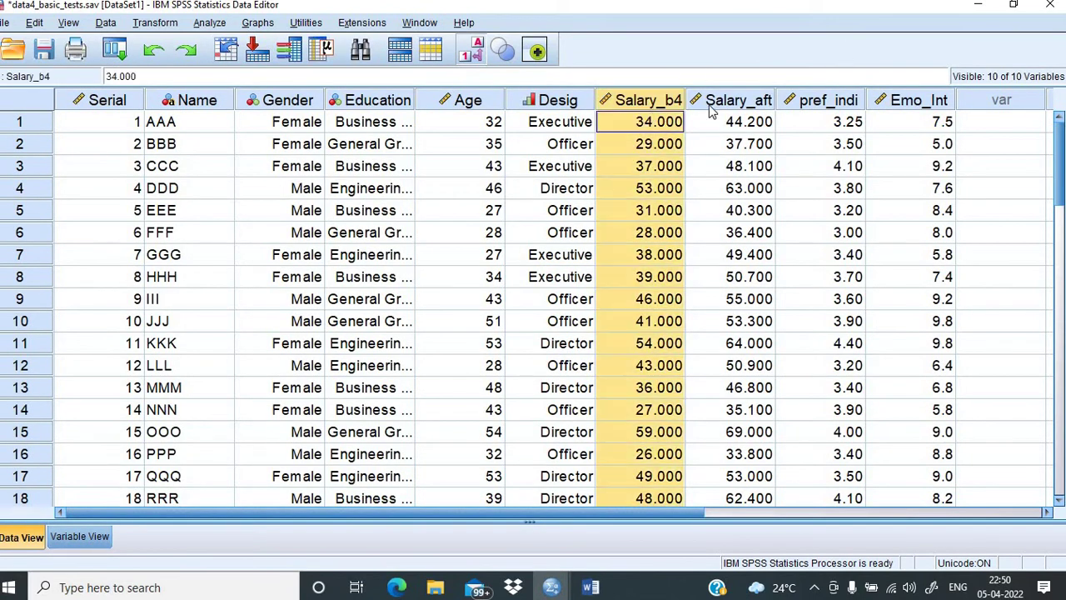
Run a Paired-Samples T Test pairing Salary before increment with Salary after increment.
left_click(712, 104)
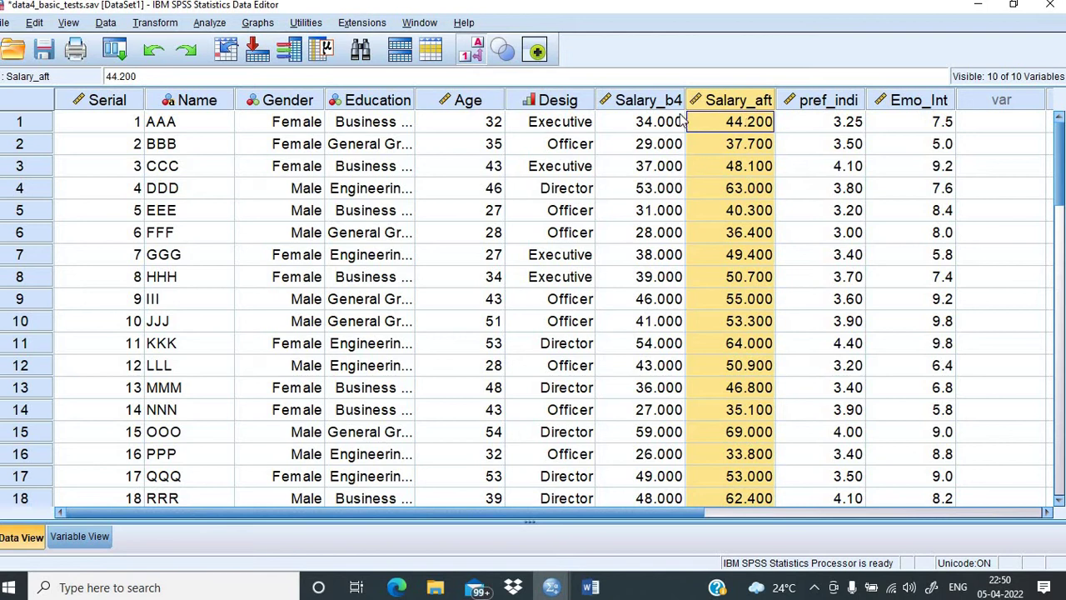
left_click(202, 25)
mouse_move(291, 121)
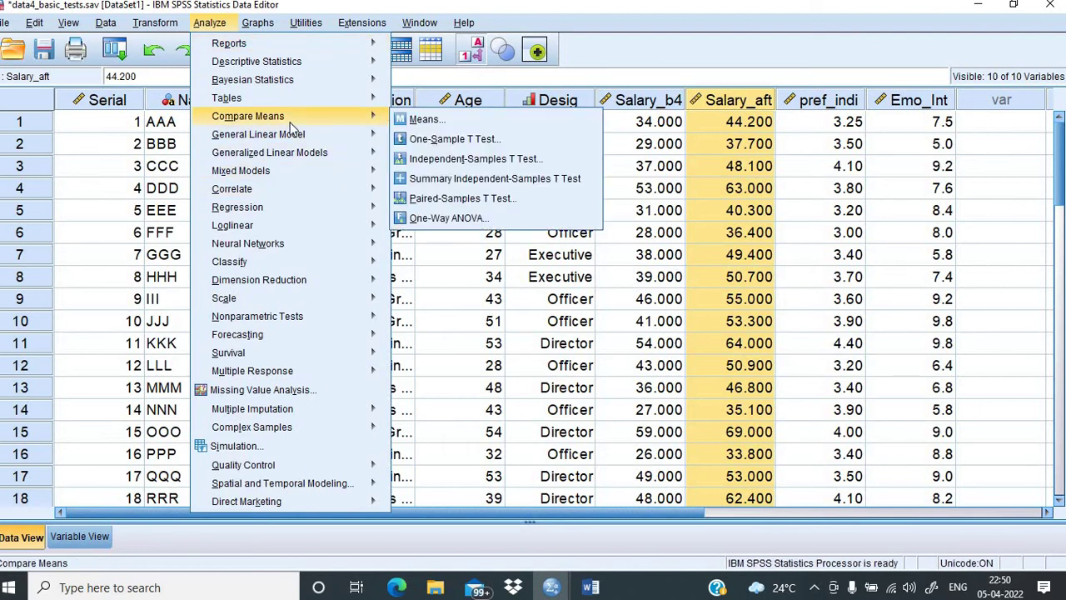
left_click(472, 202)
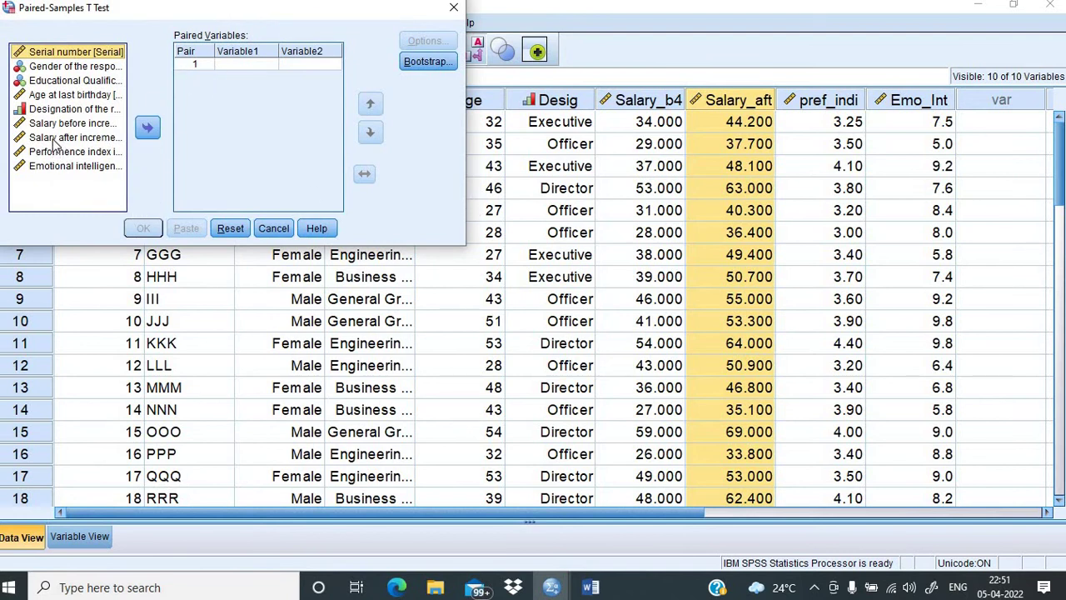
left_click_drag(58, 127, 226, 70)
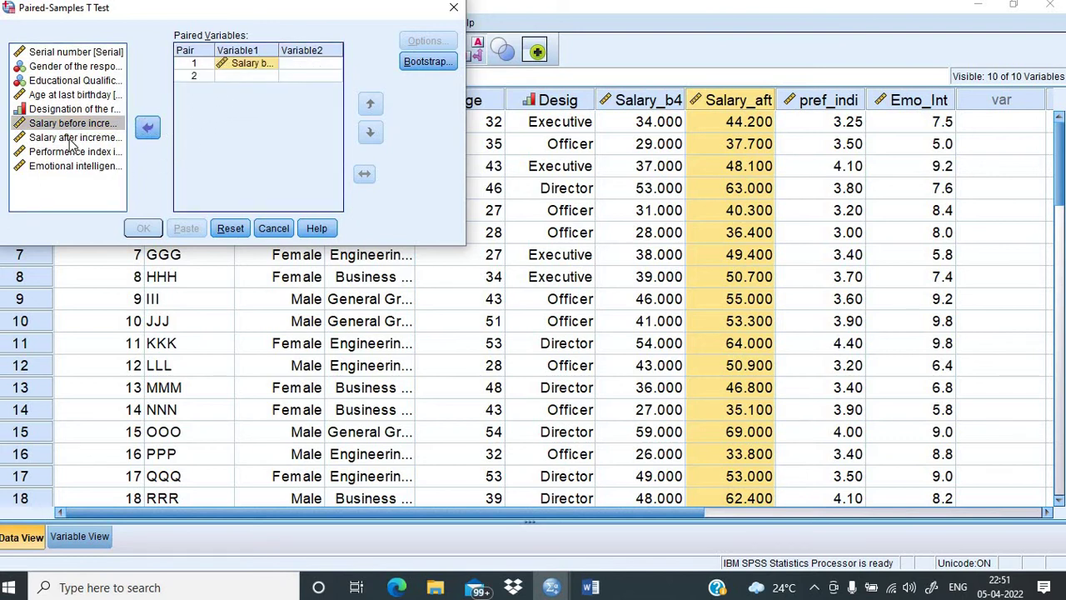
left_click_drag(73, 139, 305, 66)
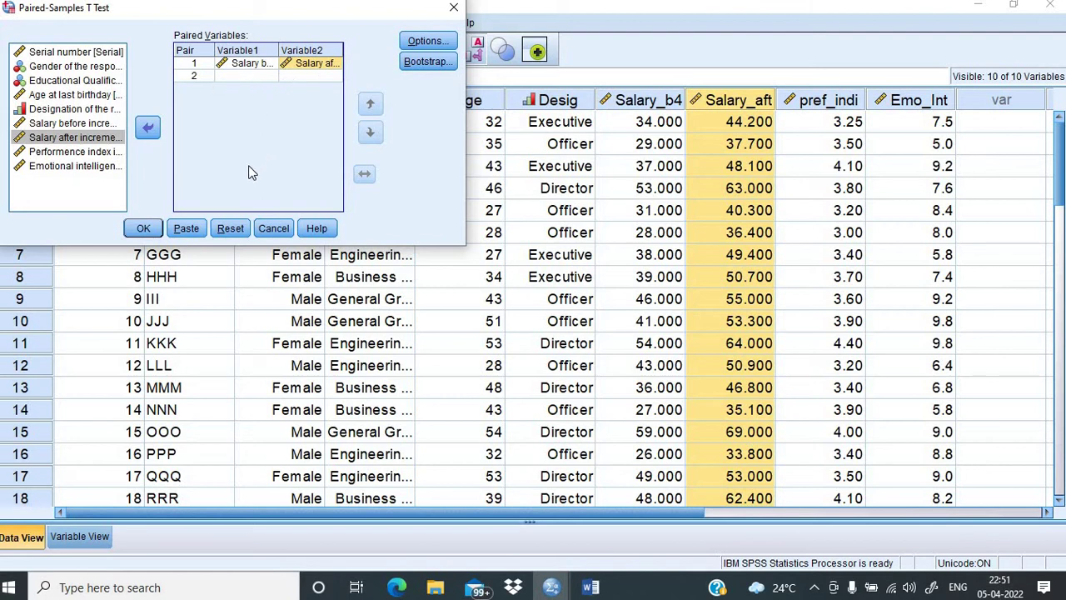
left_click(143, 228)
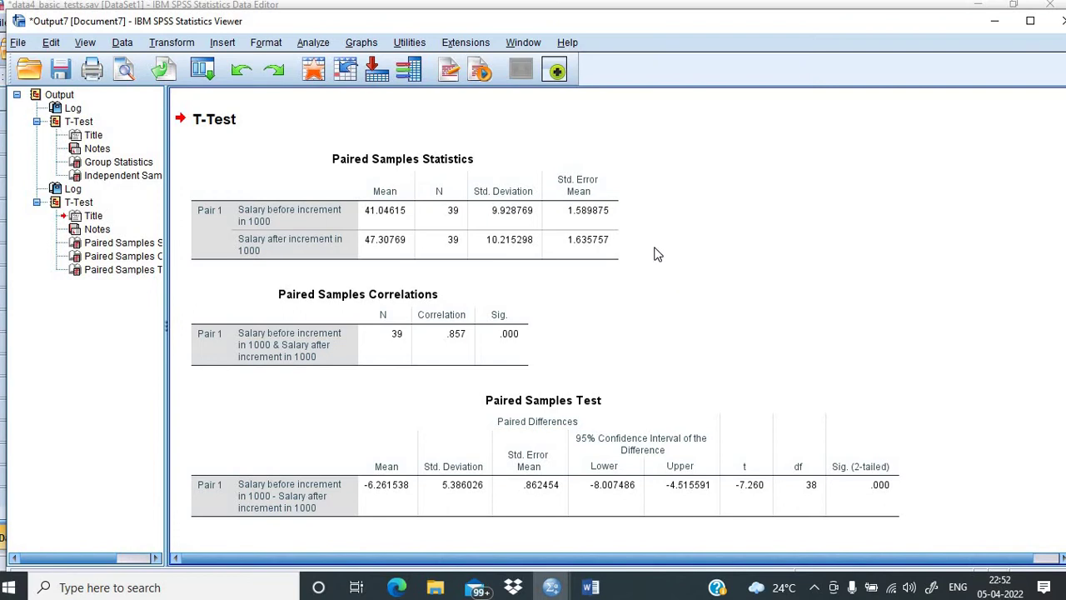
Close the paired-samples output without saving it and return to the data sheet.
left_click(1057, 27)
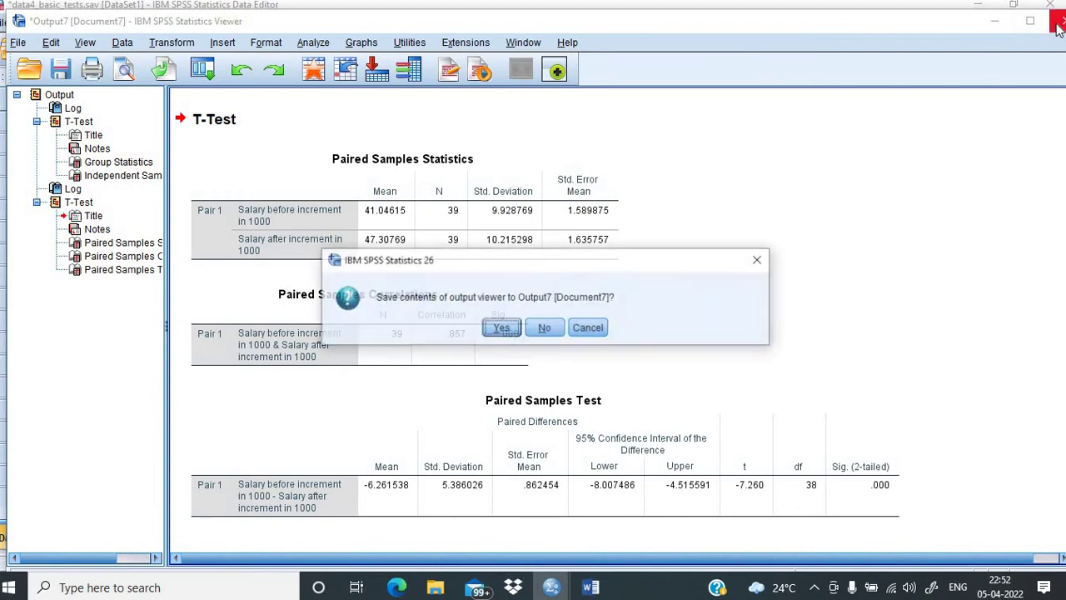
left_click(543, 329)
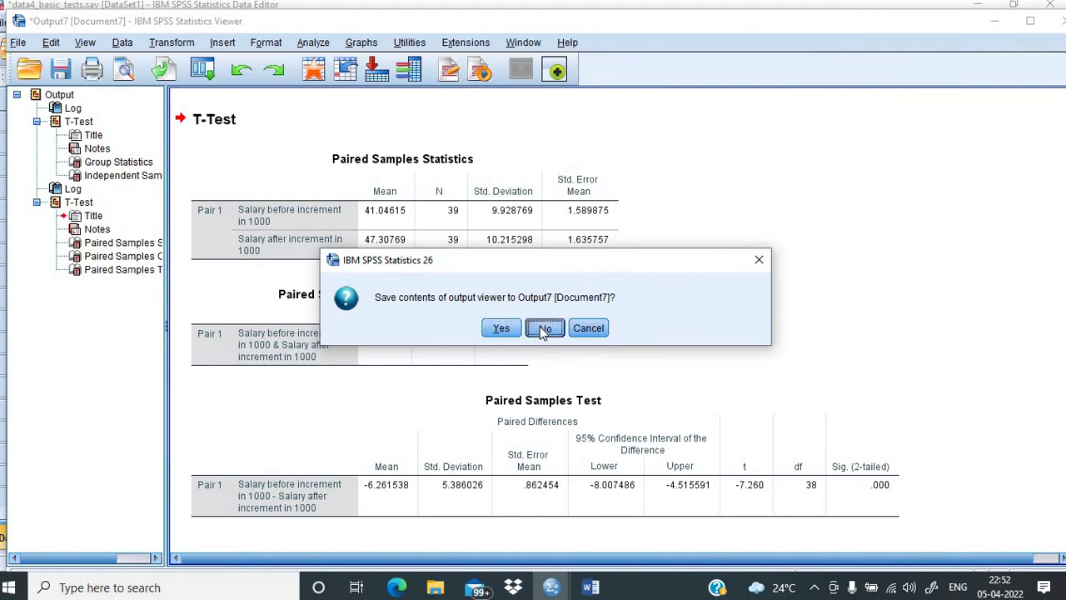
left_click(614, 275)
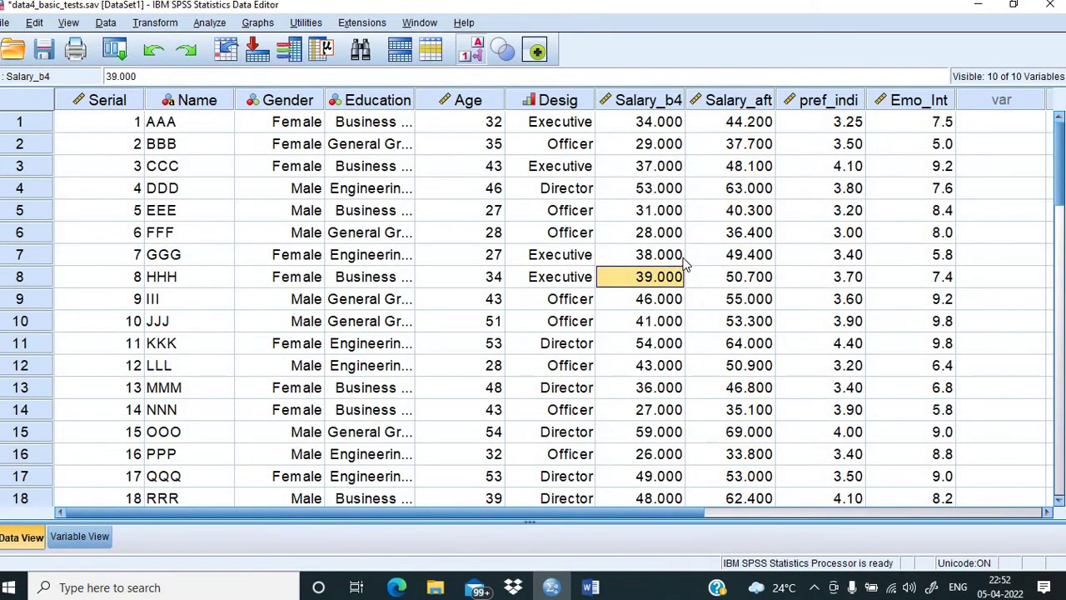
Read the Word exercise's instruction on salary after increment across designations, and select the Salary_aft column in the SPSS data sheet.
left_click(589, 587)
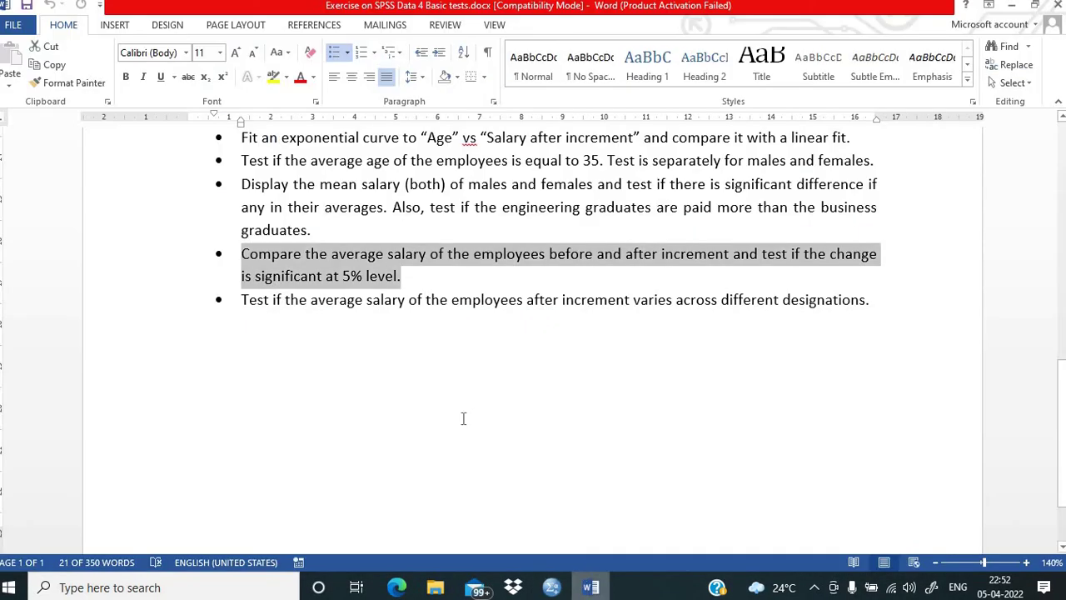
left_click(269, 317)
left_click(243, 298)
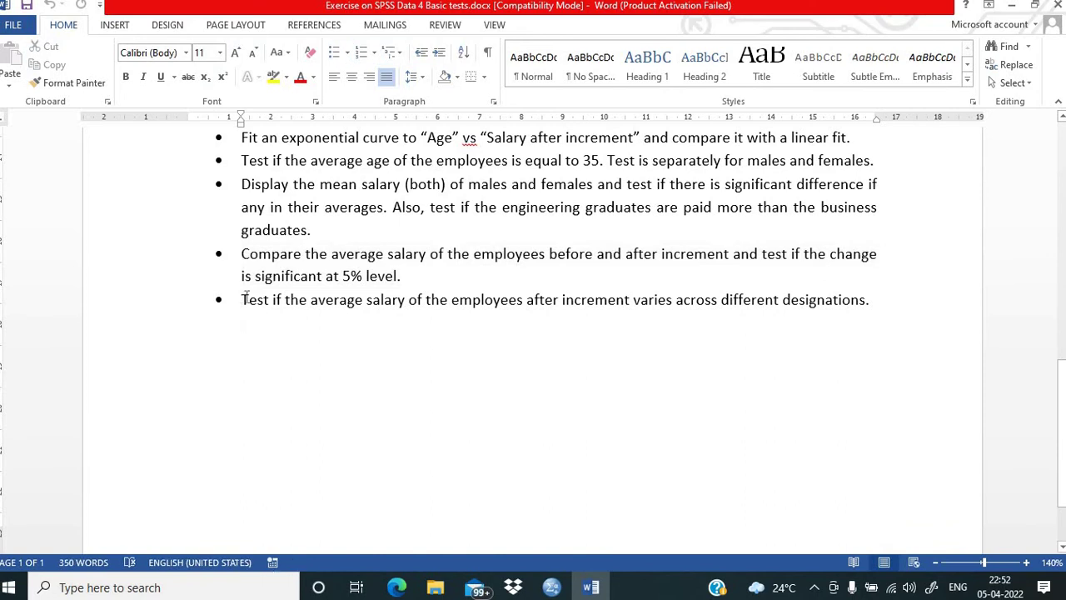
left_click_drag(243, 298, 543, 382)
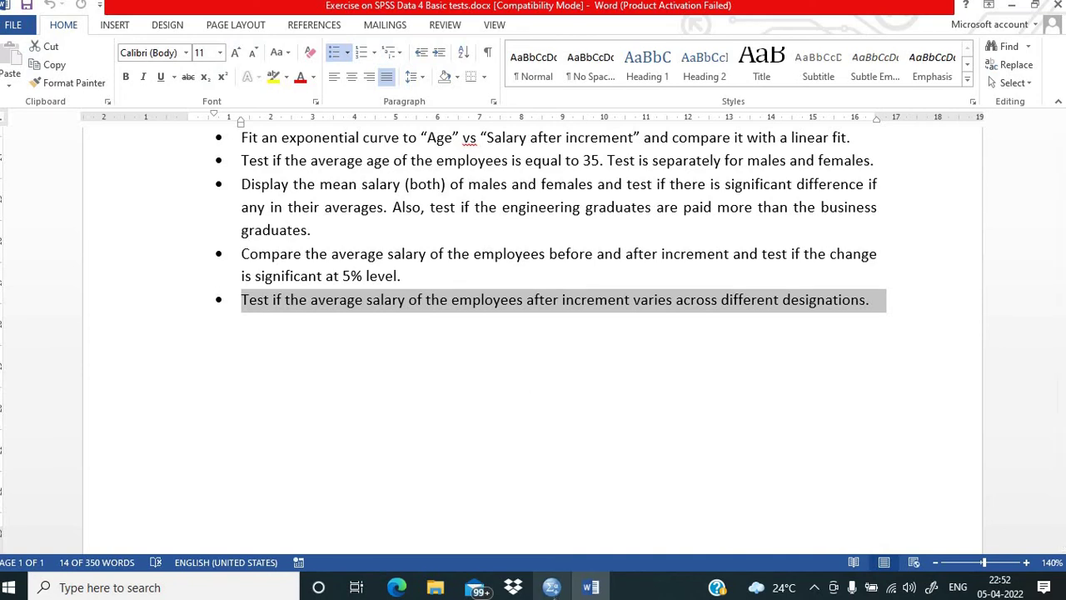
mouse_move(552, 587)
left_click(549, 512)
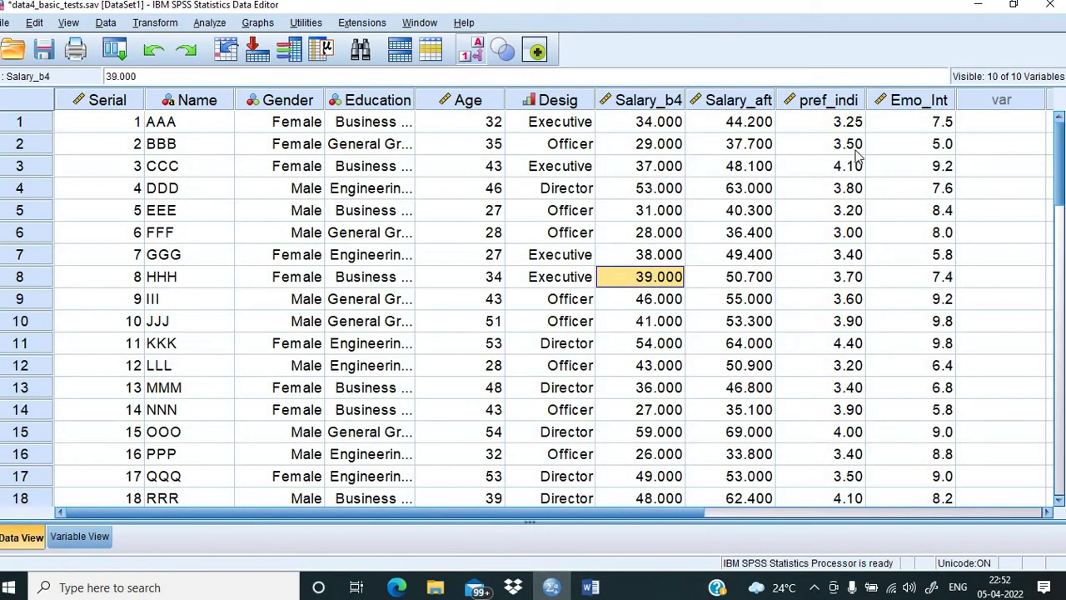
left_click(760, 102)
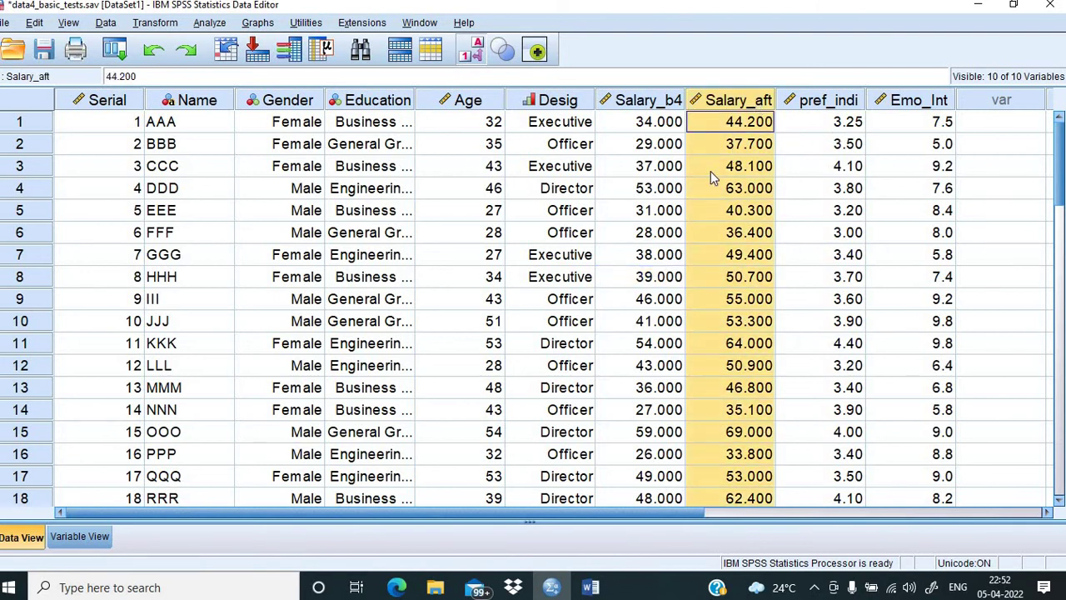
Run a One-Way ANOVA with Salary after increment as the dependent variable and Designation of the respondent as the factor.
left_click(203, 25)
mouse_move(225, 117)
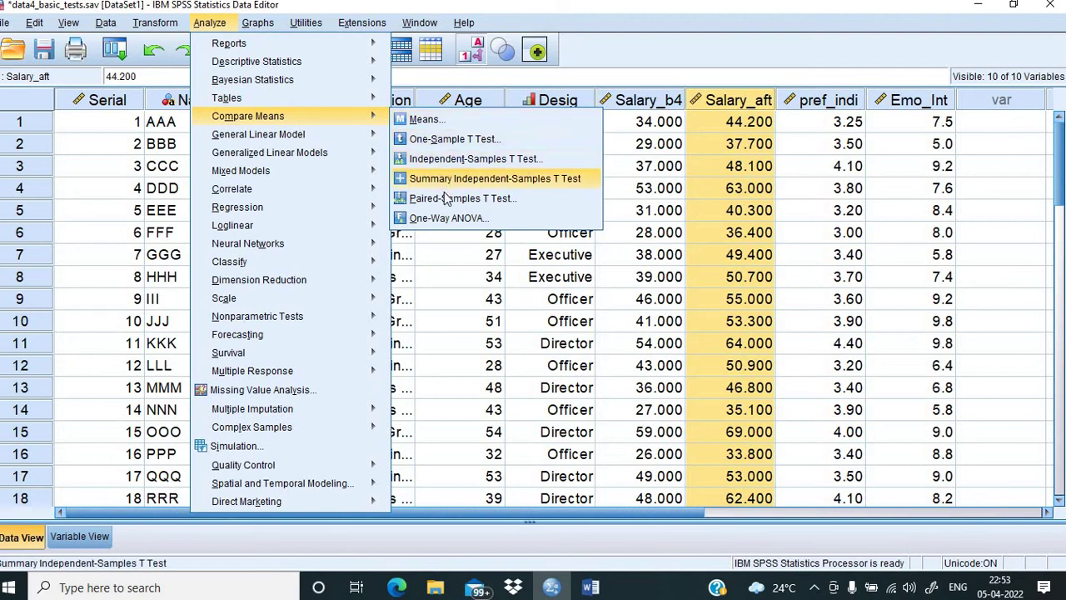
left_click(445, 220)
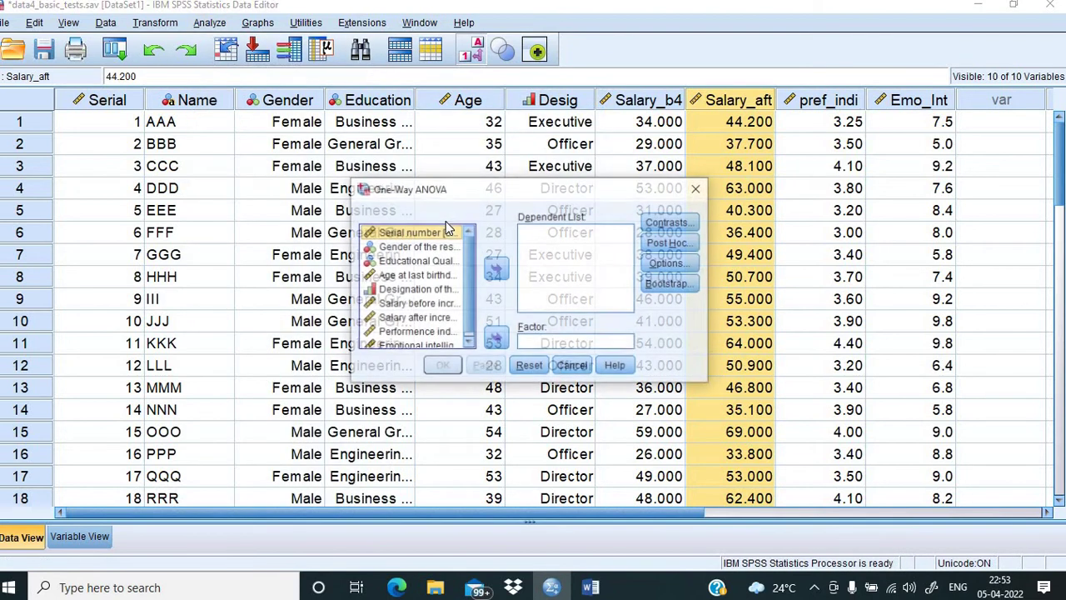
scroll(441, 329, "down", 1)
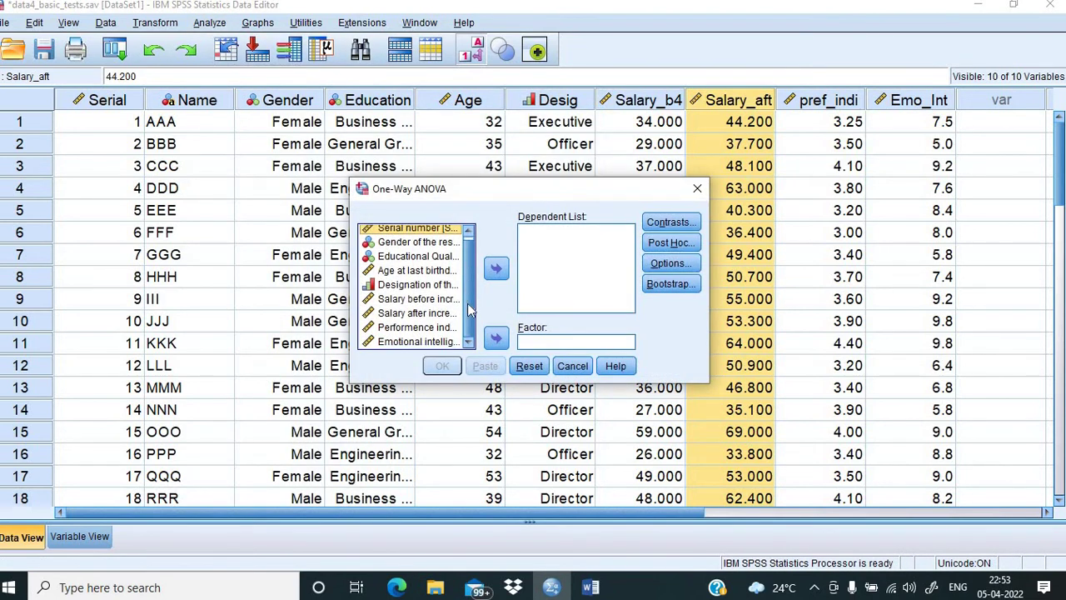
left_click(417, 313)
left_click(497, 268)
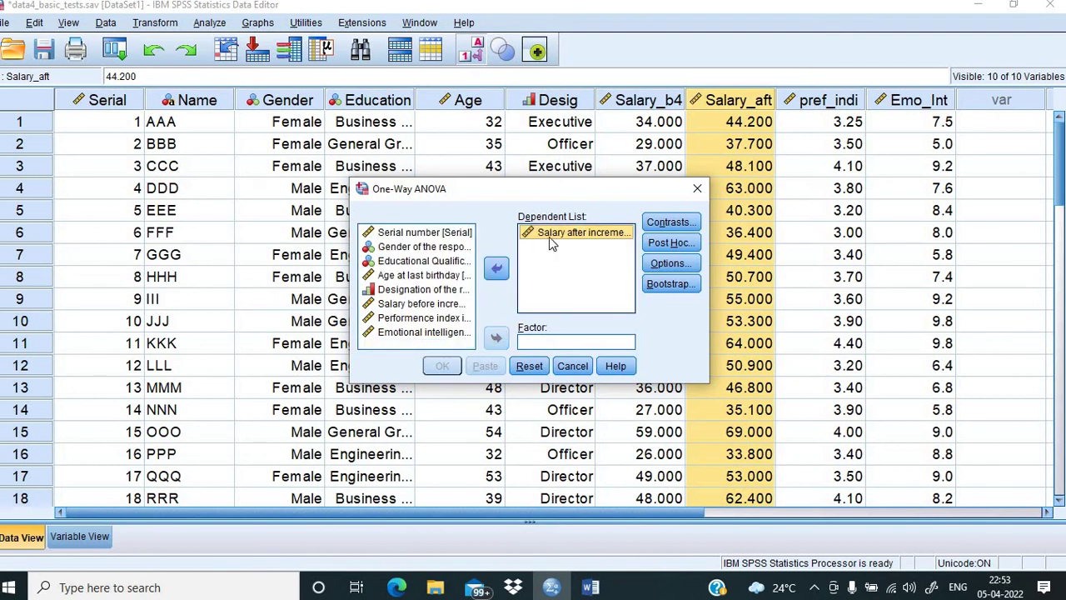
left_click(422, 291)
left_click(496, 337)
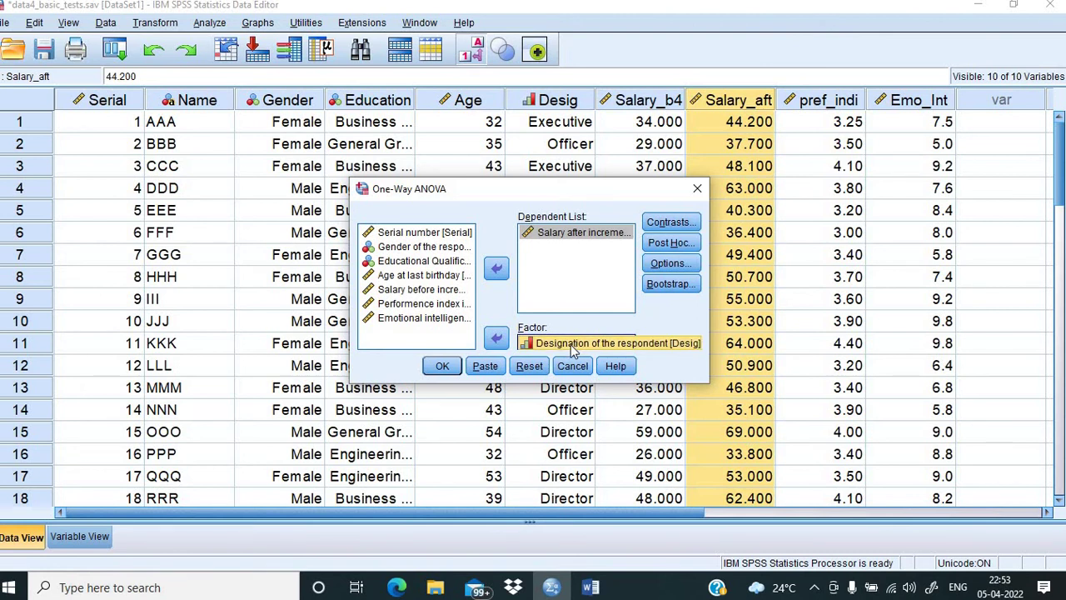
left_click(443, 368)
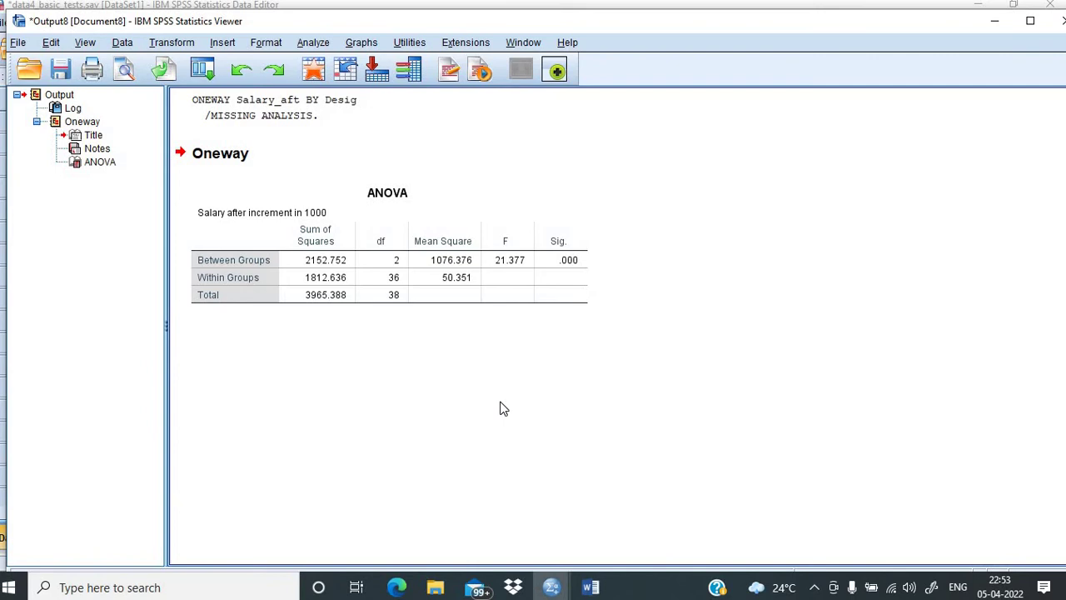
Examine the ANOVA table and close the output without saving it, returning to the data sheet.
left_click(542, 296)
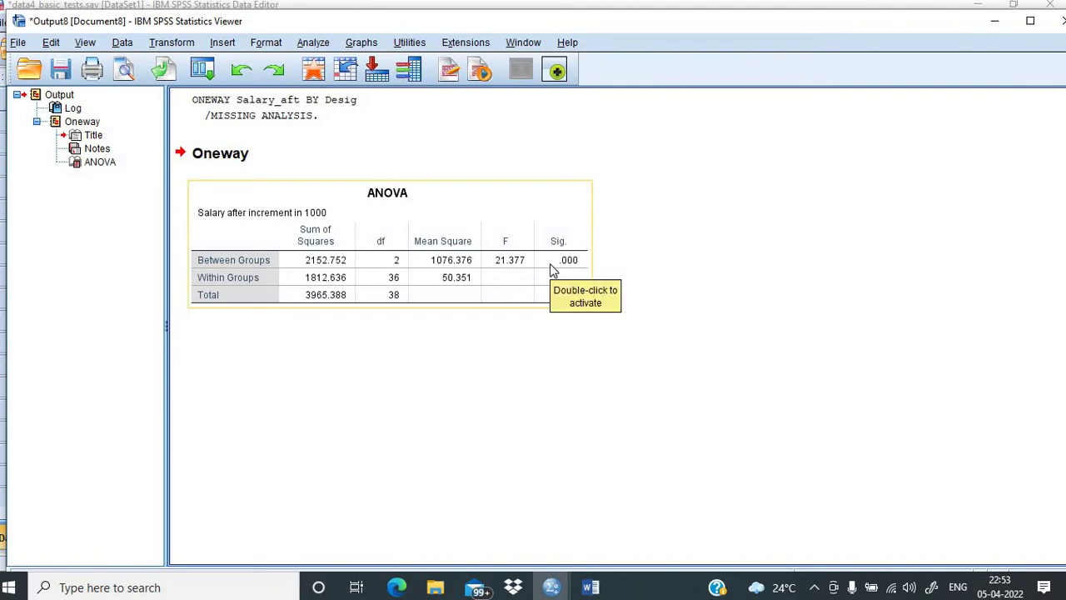
left_click(495, 472)
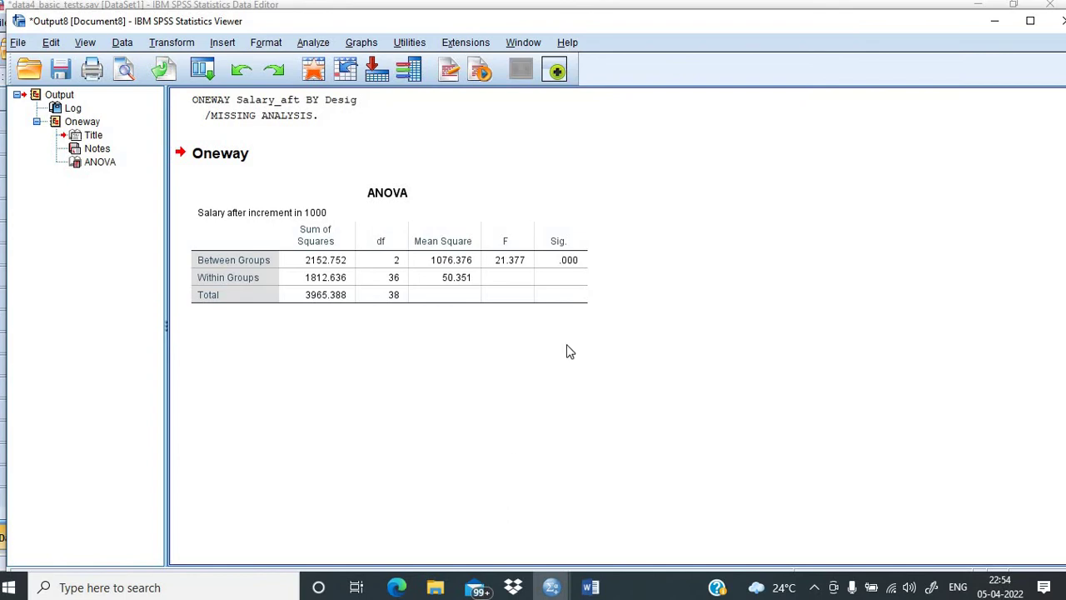
left_click(408, 236)
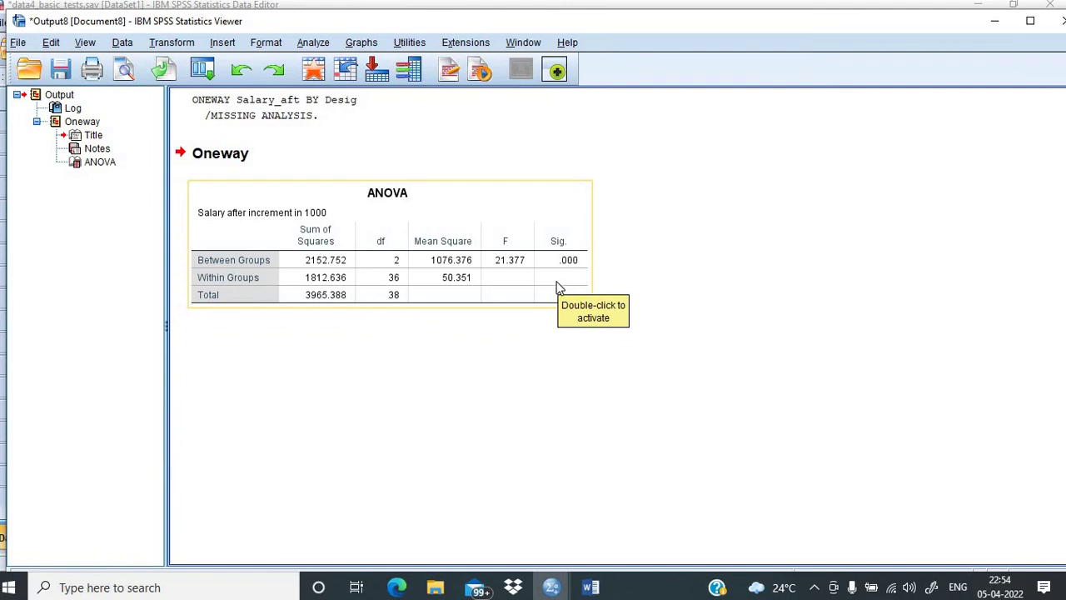
left_click(573, 153)
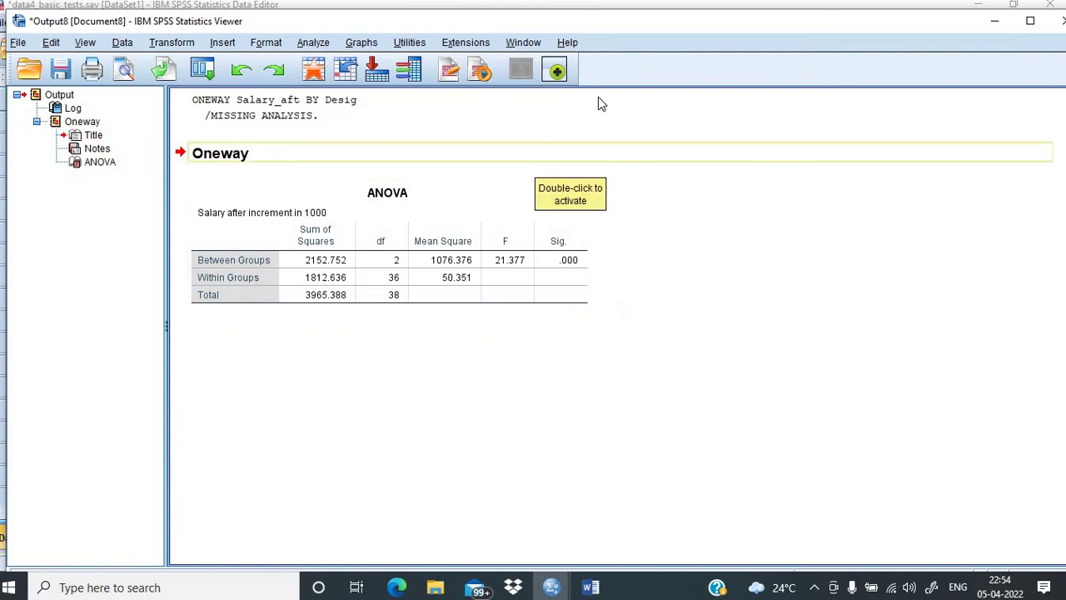
double_click(623, 30)
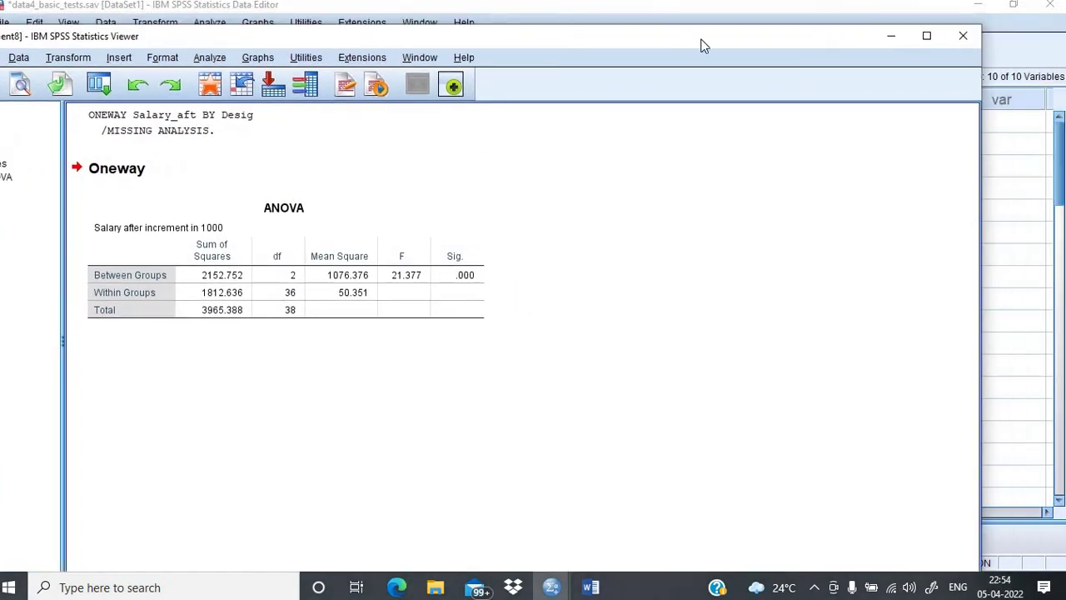
left_click(962, 42)
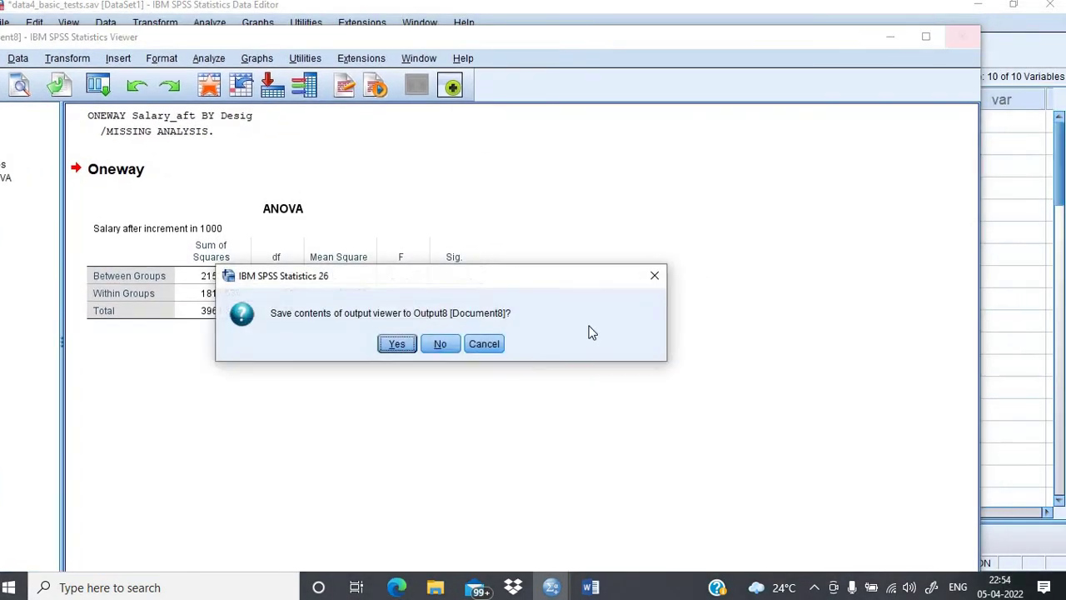
left_click(441, 344)
left_click(517, 231)
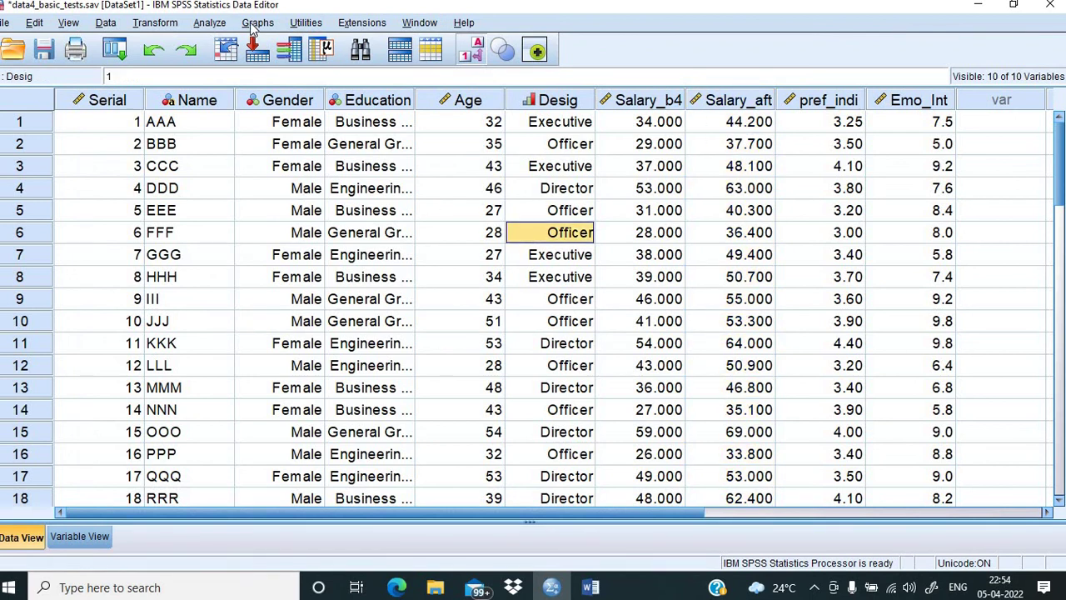
Reopen the One-Way ANOVA of Salary after increment by Designation and enable the Tukey post hoc comparison.
left_click(212, 24)
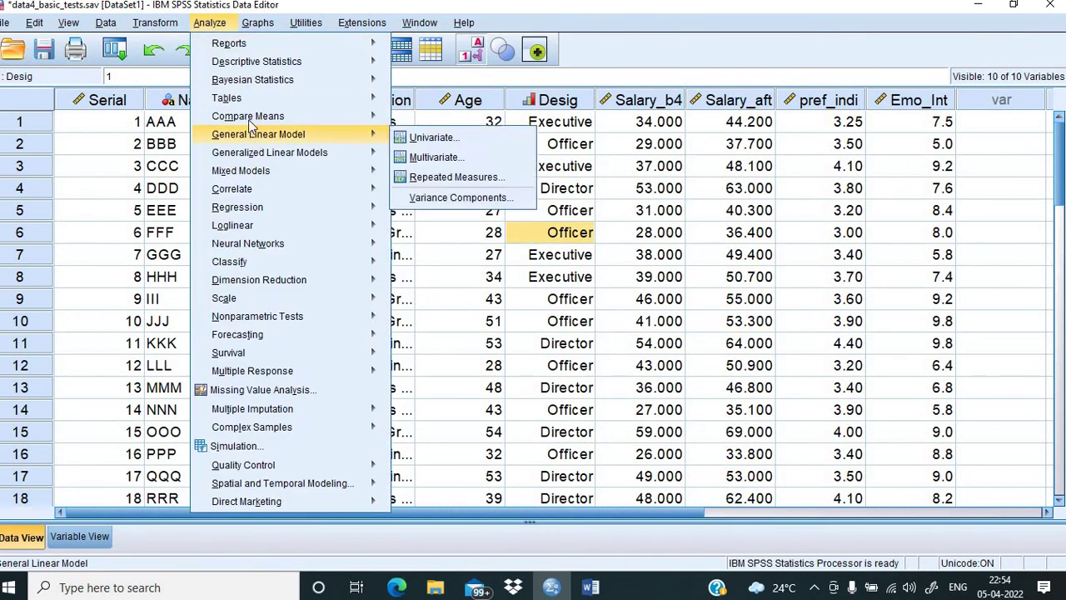
mouse_move(250, 118)
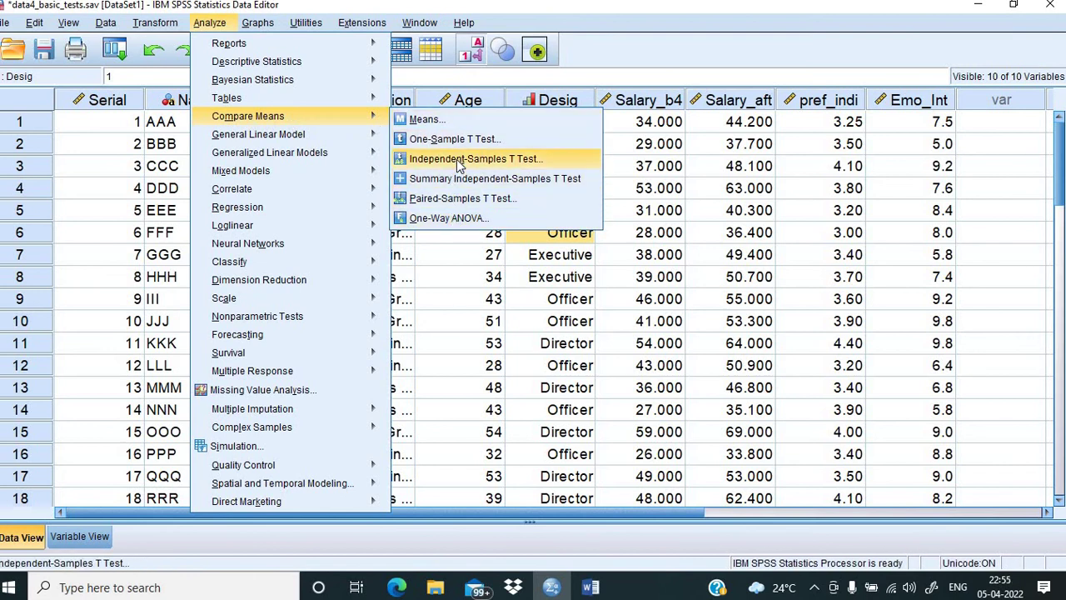
left_click(455, 222)
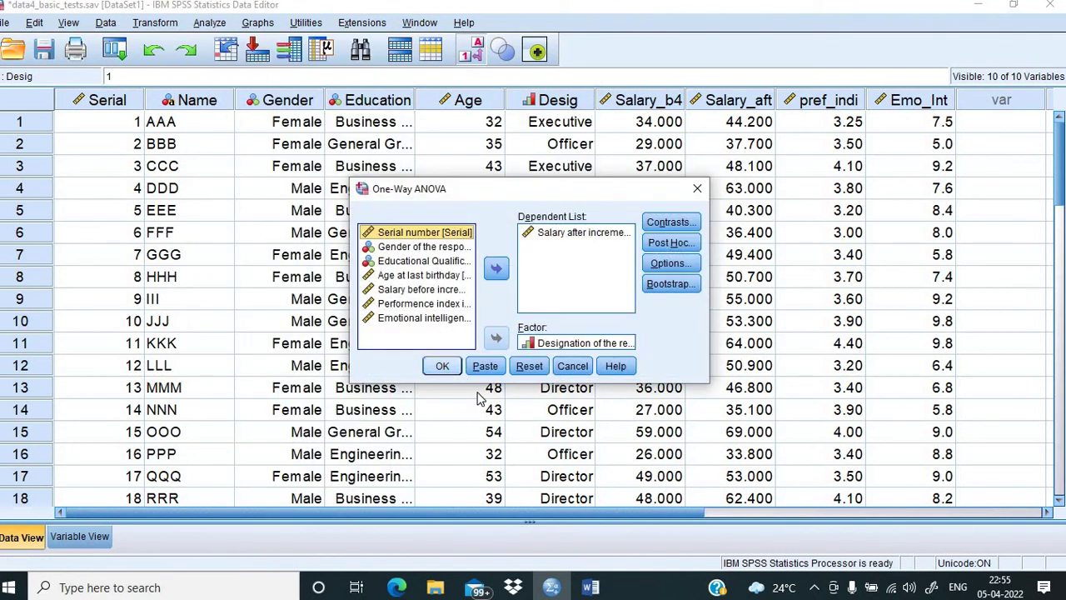
left_click(670, 242)
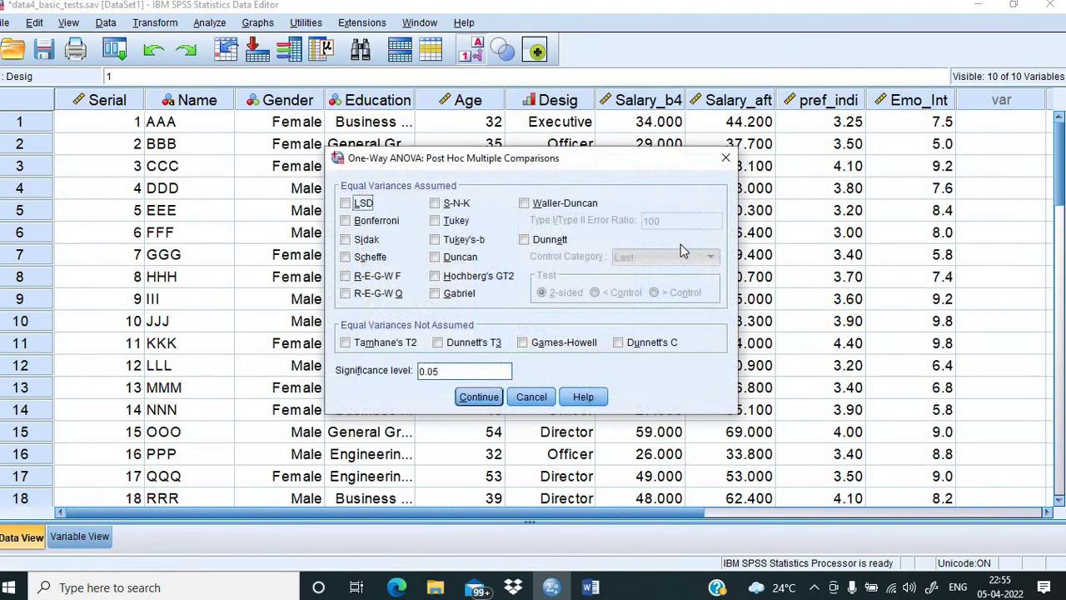
left_click(436, 221)
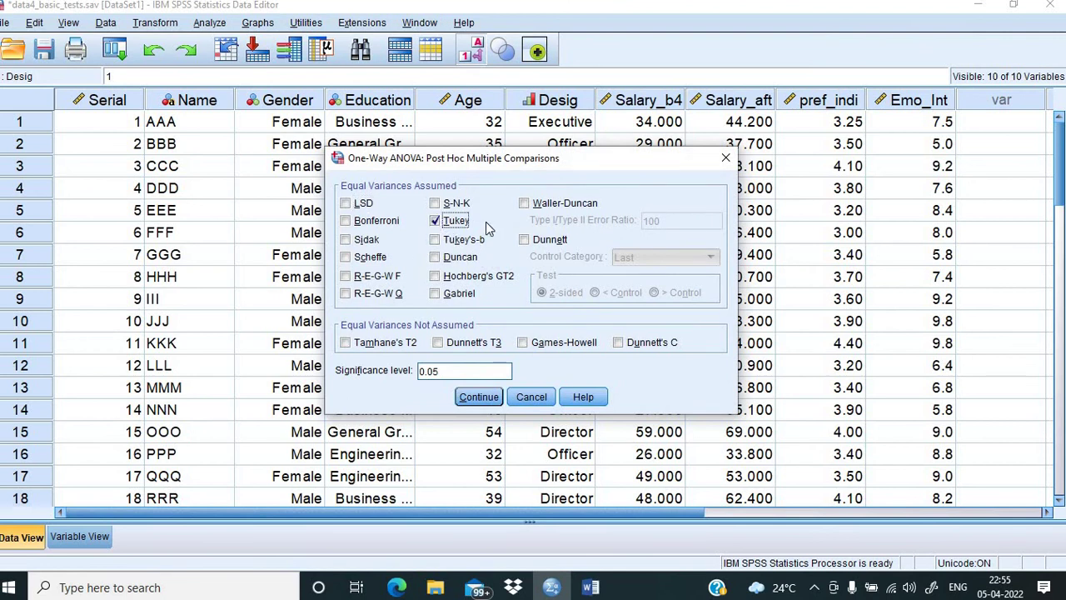
left_click(472, 398)
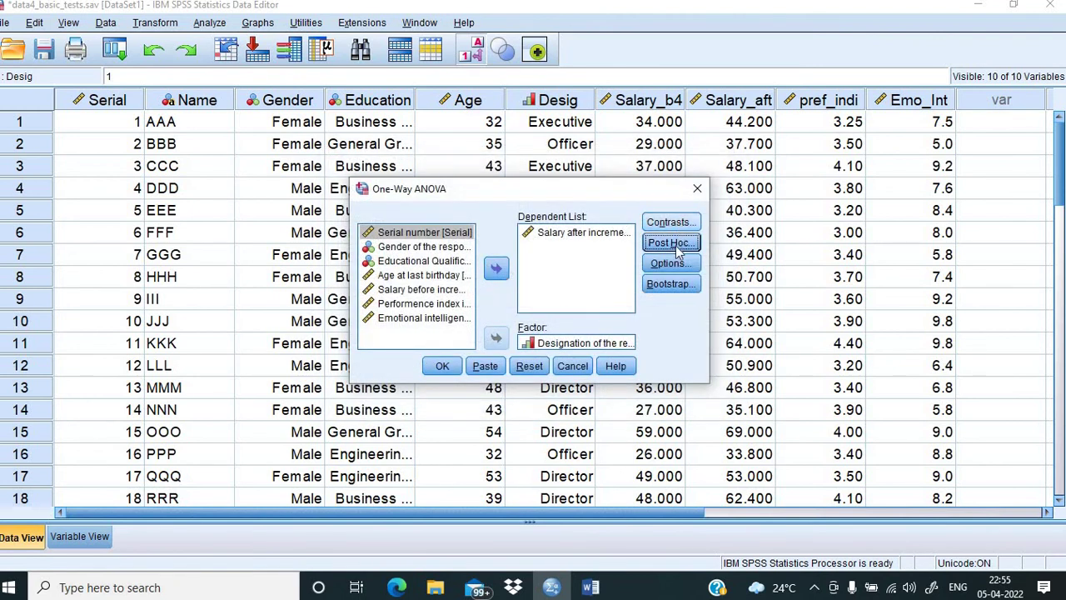
Run the One-Way ANOVA with the post hoc test and examine the ANOVA and Multiple Comparisons tables.
left_click(442, 367)
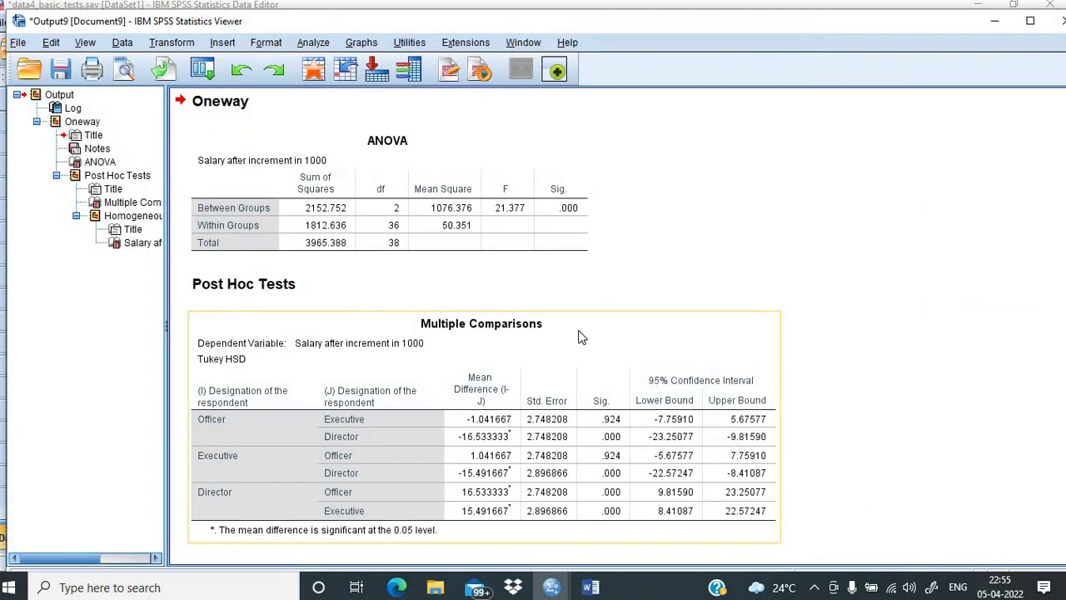
left_click(395, 222)
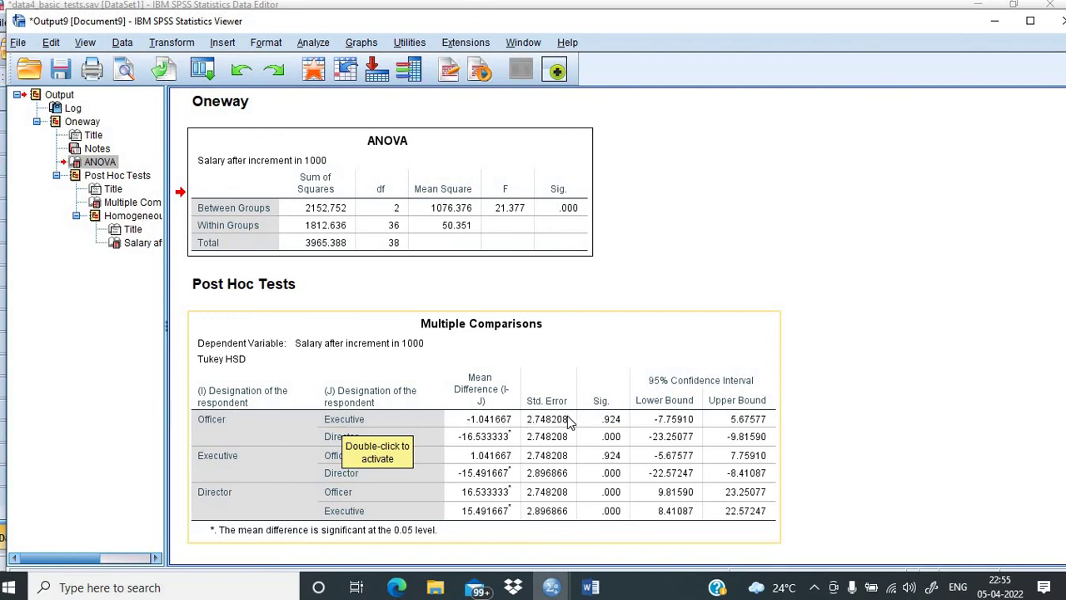
left_click(239, 447)
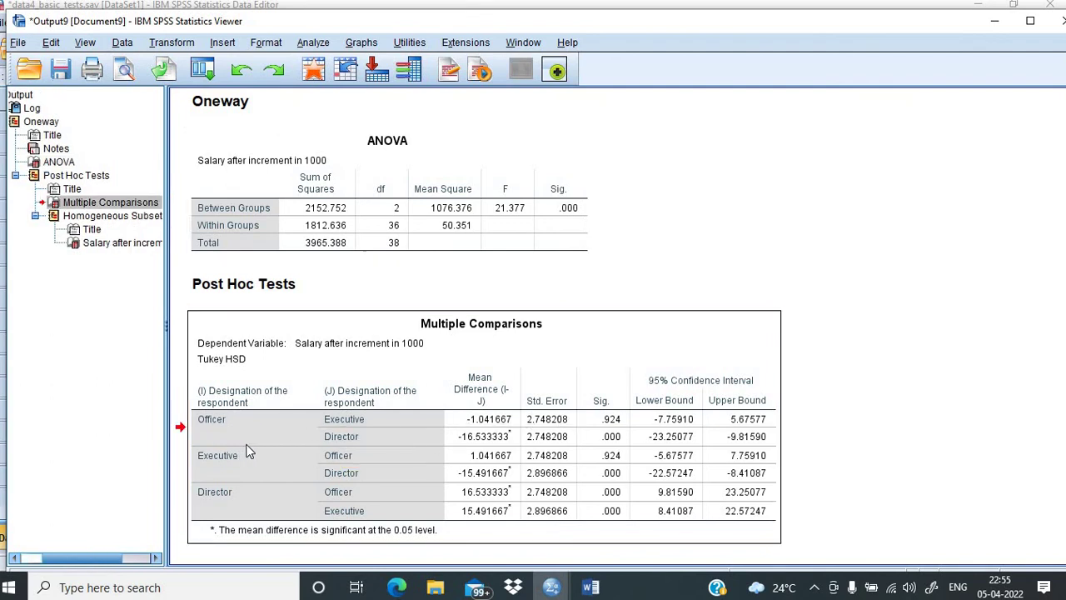